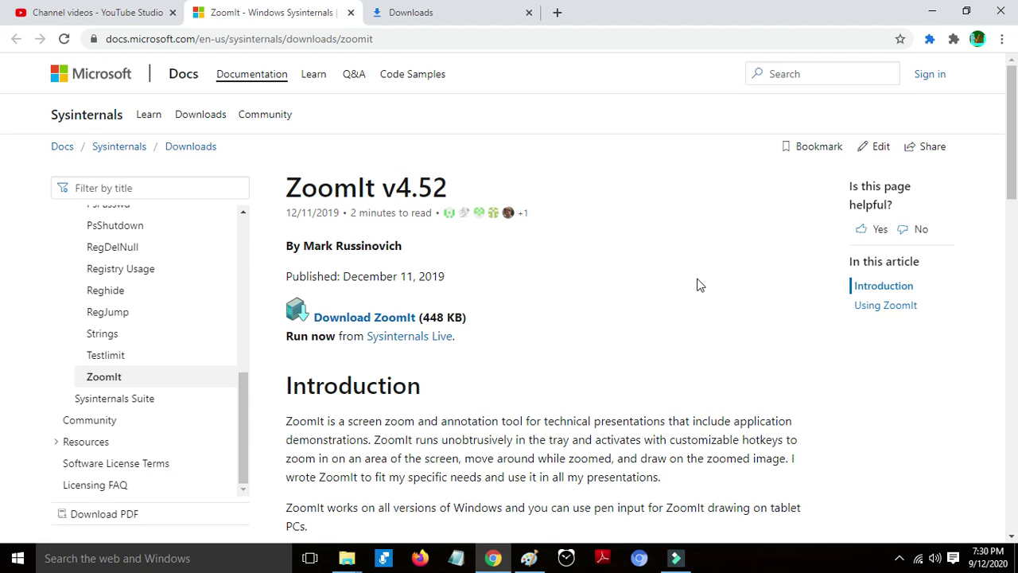
Enter ZoomIt's drawing mode, draw blue freehand strokes in the blank area beside the article text, and circle the ZoomIt v4.52 heading
{"action": "key", "text": "ctrl+2"}
{"action": "left_click_drag", "start_coordinate": [787, 182], "coordinate": [591, 264]}
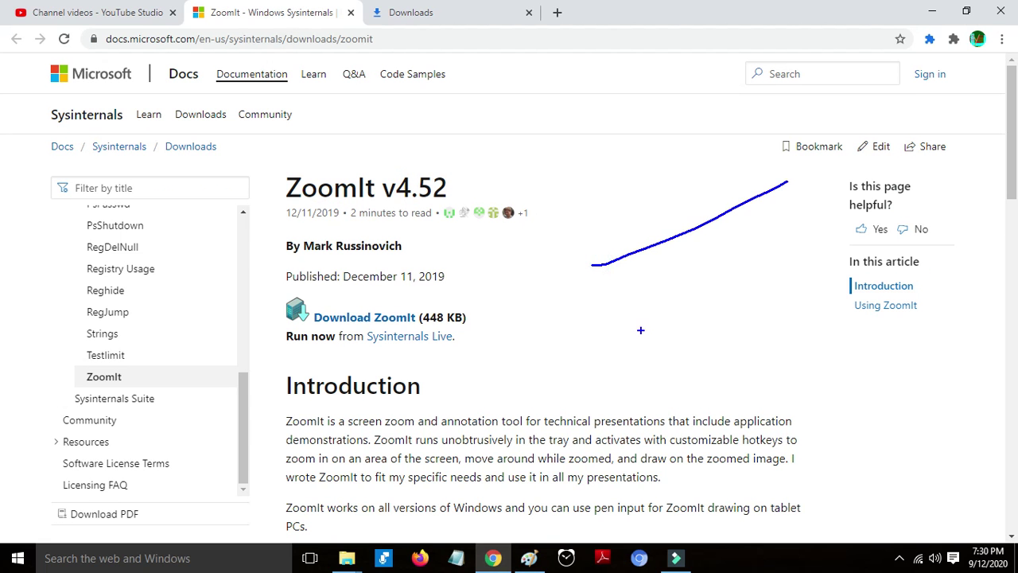
{"action": "mouse_move", "coordinate": [573, 321]}
{"action": "left_mouse_down"}
{"action": "mouse_move", "coordinate": [651, 274]}
{"action": "mouse_move", "coordinate": [711, 273]}
{"action": "mouse_move", "coordinate": [770, 288]}
{"action": "mouse_move", "coordinate": [791, 334]}
{"action": "mouse_move", "coordinate": [564, 339]}
{"action": "left_mouse_up"}
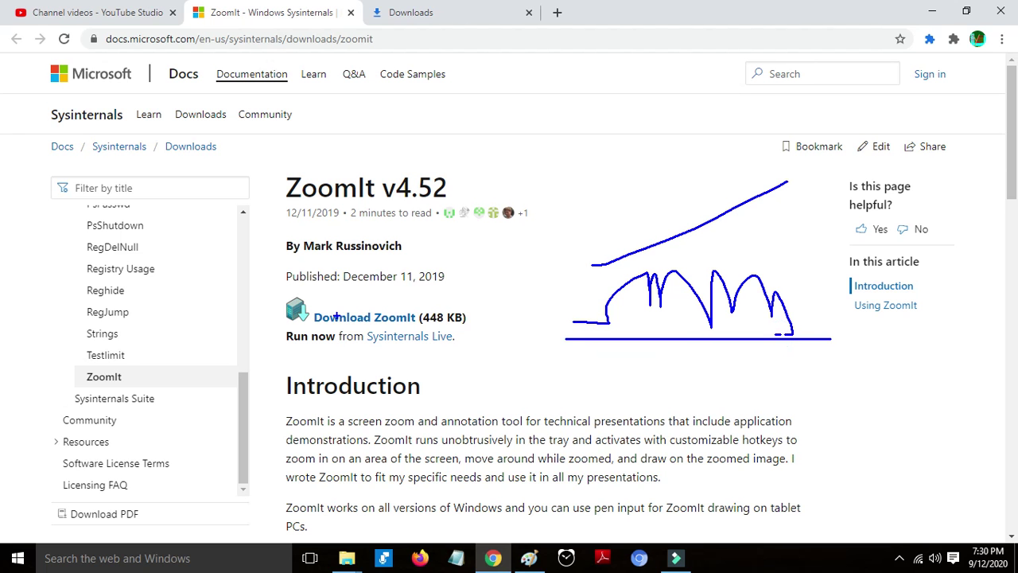
{"action": "left_click", "coordinate": [270, 161]}
{"action": "mouse_move", "coordinate": [271, 160]}
{"action": "left_mouse_down"}
{"action": "mouse_move", "coordinate": [469, 118]}
{"action": "mouse_move", "coordinate": [430, 163]}
{"action": "mouse_move", "coordinate": [353, 156]}
{"action": "mouse_move", "coordinate": [236, 193]}
{"action": "mouse_move", "coordinate": [308, 204]}
{"action": "left_mouse_up"}
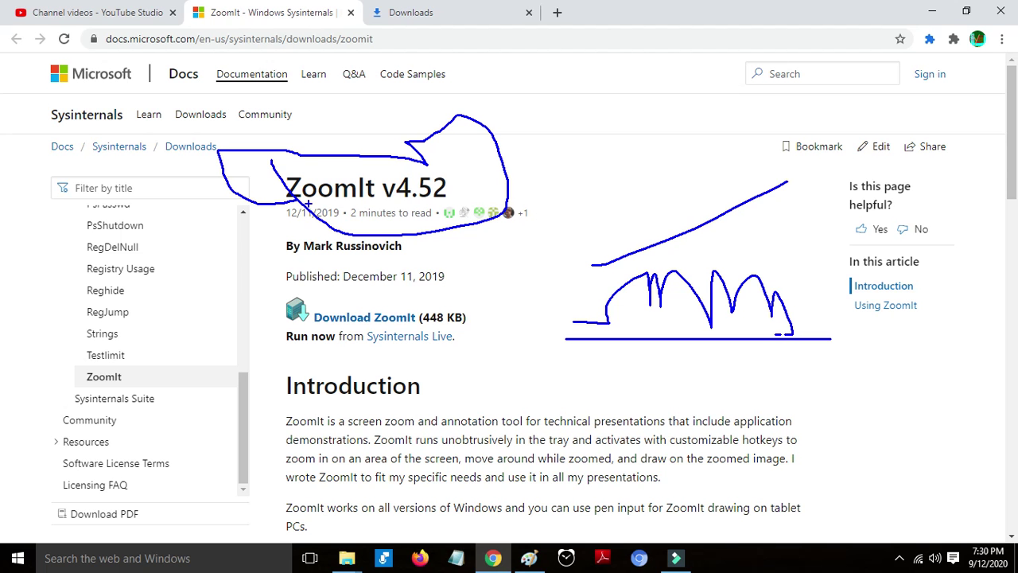
Write the presenter's name as blue text just below the ZoomIt v4.52 heading, and exit drawing mode
{"action": "left_click_drag", "start_coordinate": [315, 213], "coordinate": [315, 261]}
{"action": "type", "text": "maniramam"}
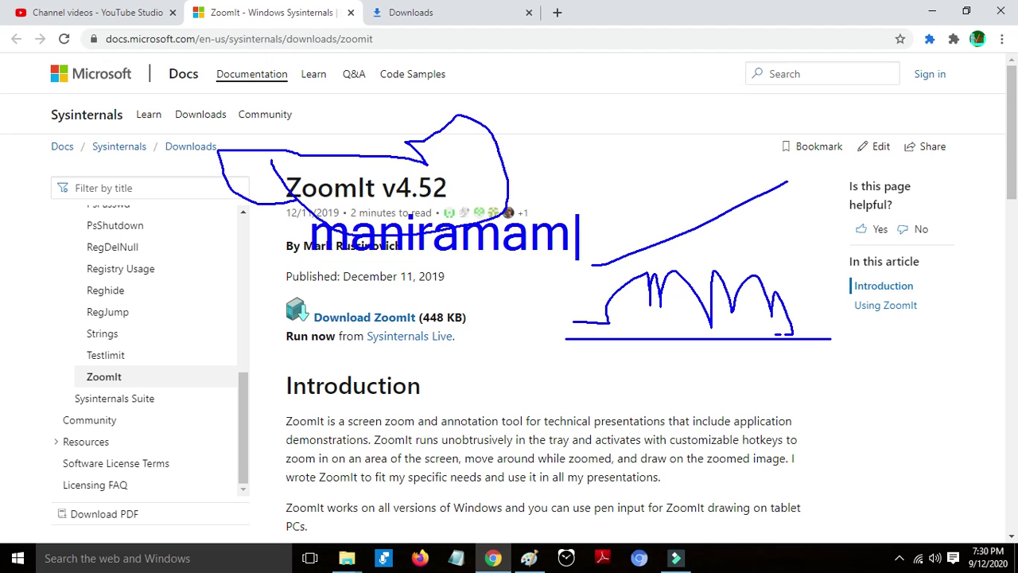
{"action": "key", "text": "BackSpace"}
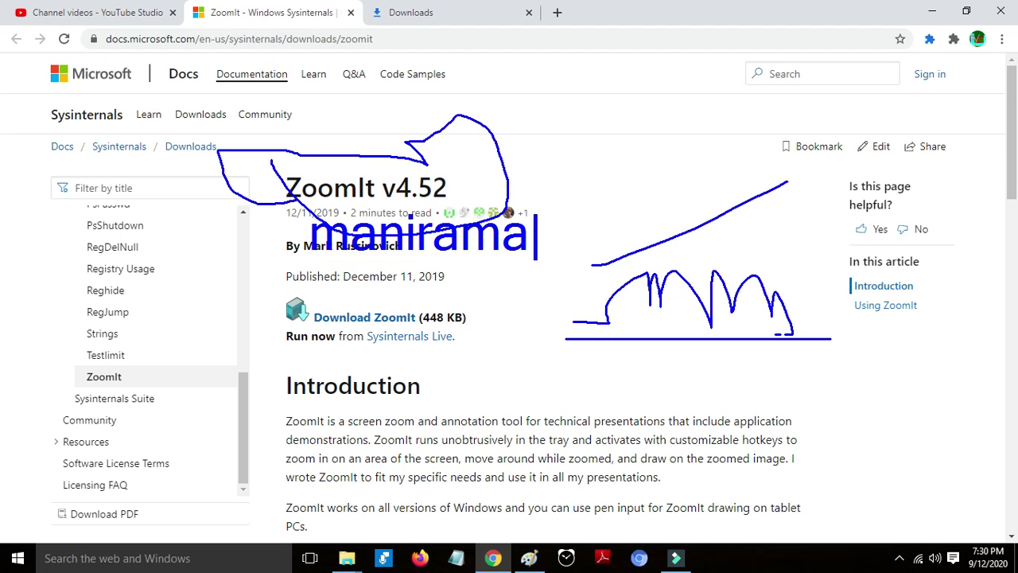
{"action": "type", "text": "krishna"}
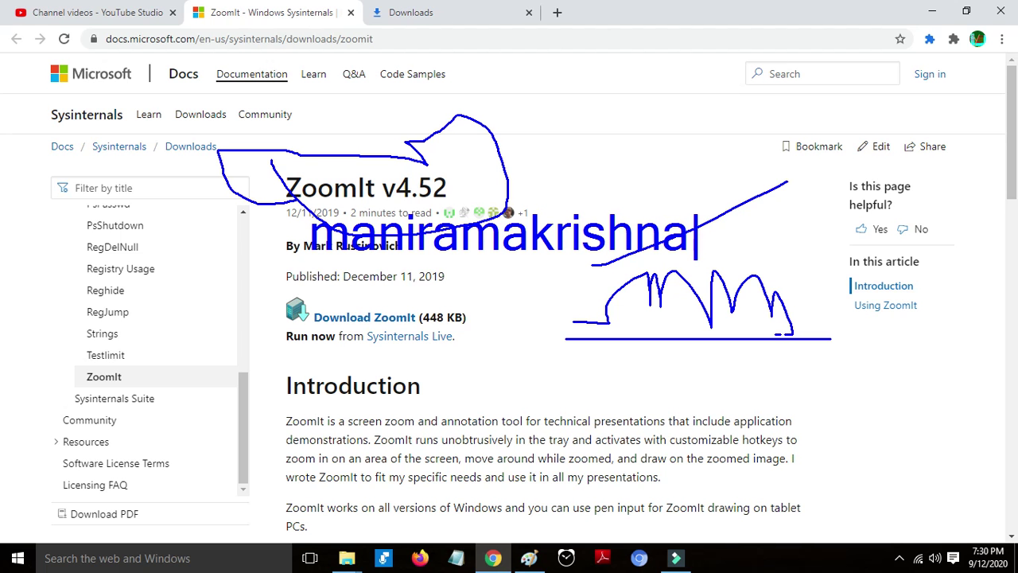
{"action": "key", "text": "Escape"}
{"action": "key", "text": "Escape"}
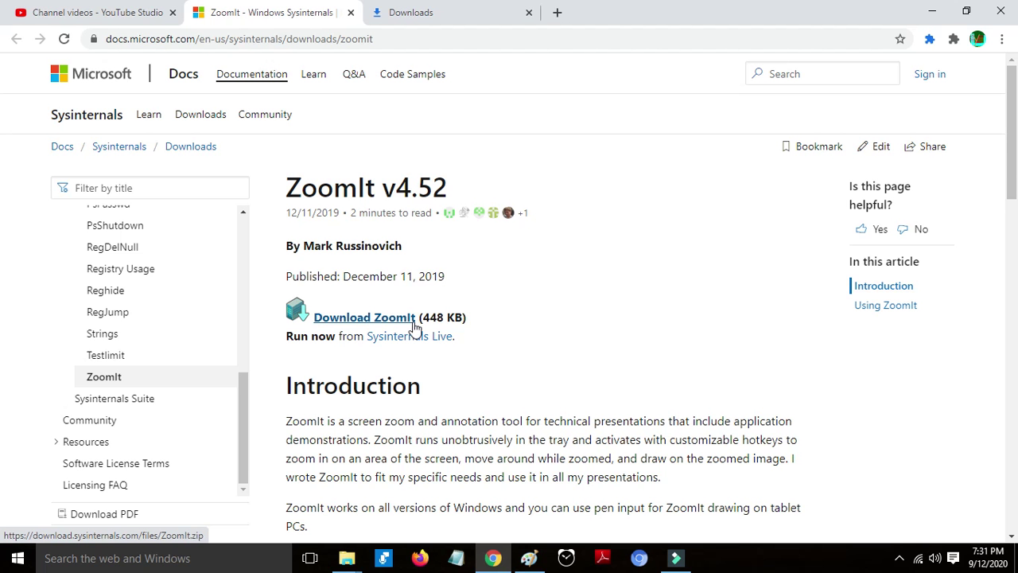
Show the downloaded ZoomIt.zip in its folder, and run the ZoomIt application from the extracted ZoomIt folder
{"action": "left_click", "coordinate": [447, 6]}
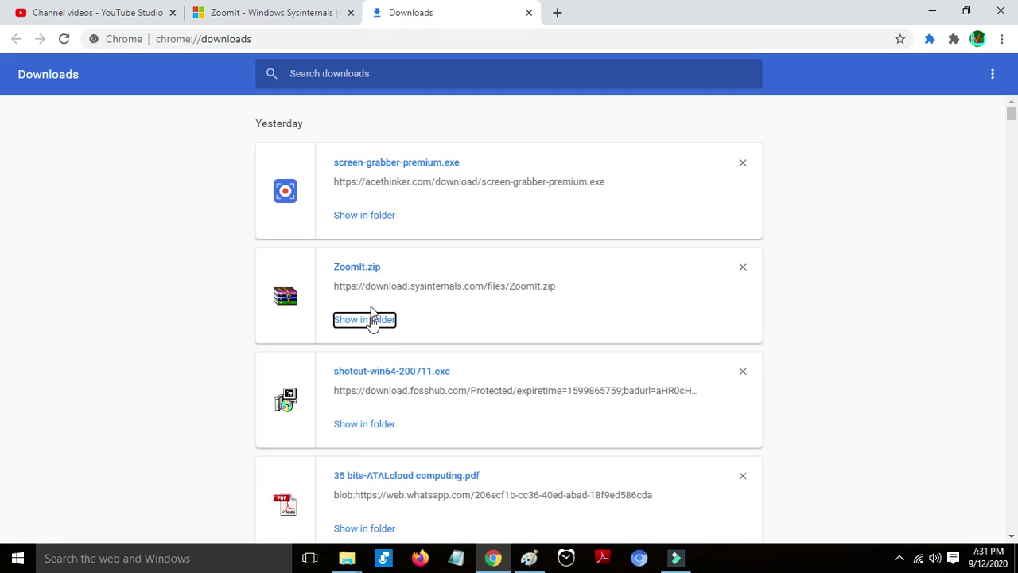
{"action": "left_click", "coordinate": [370, 322]}
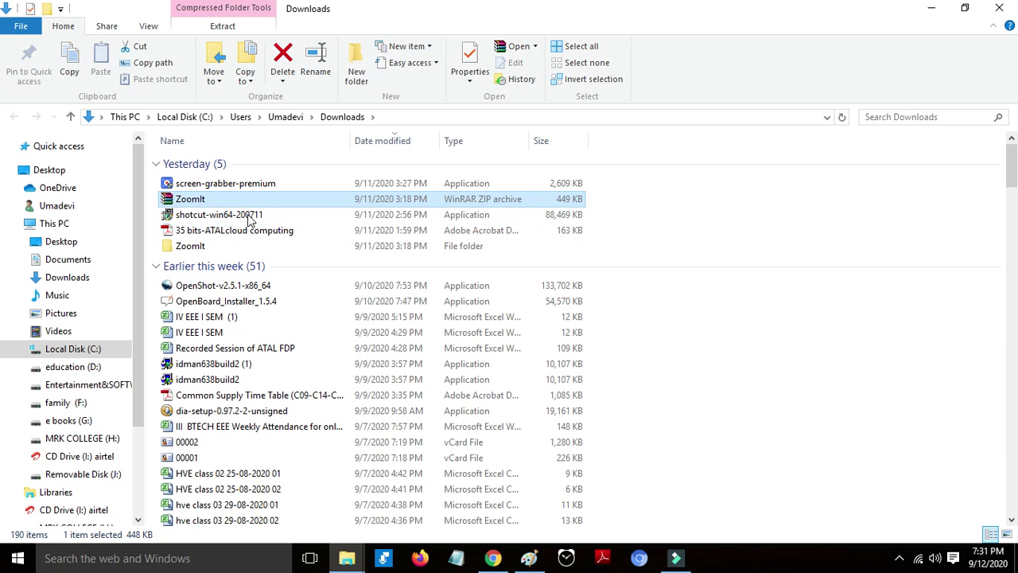
{"action": "left_click", "coordinate": [245, 245]}
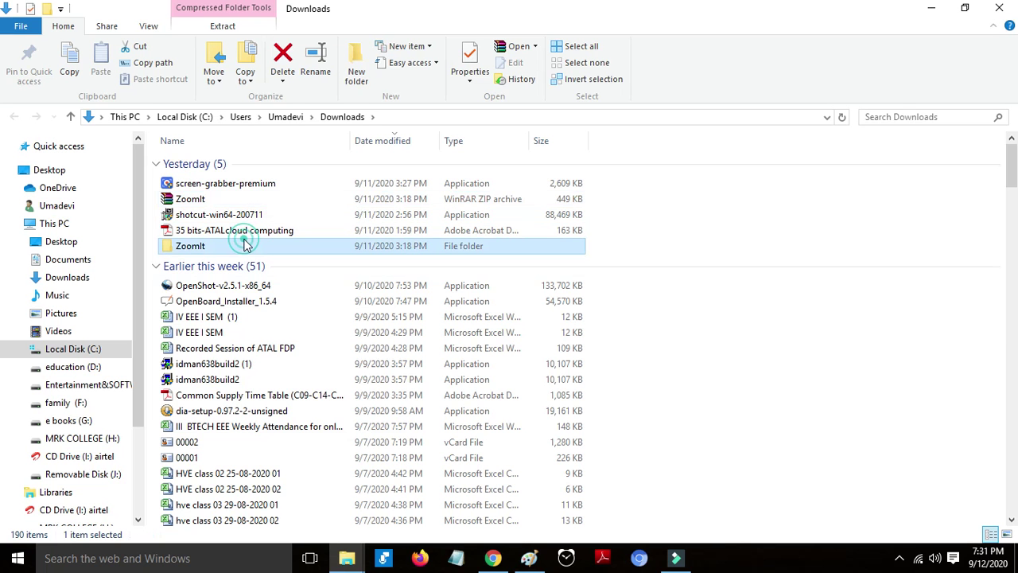
{"action": "key", "text": "Return"}
{"action": "double_click", "coordinate": [236, 180]}
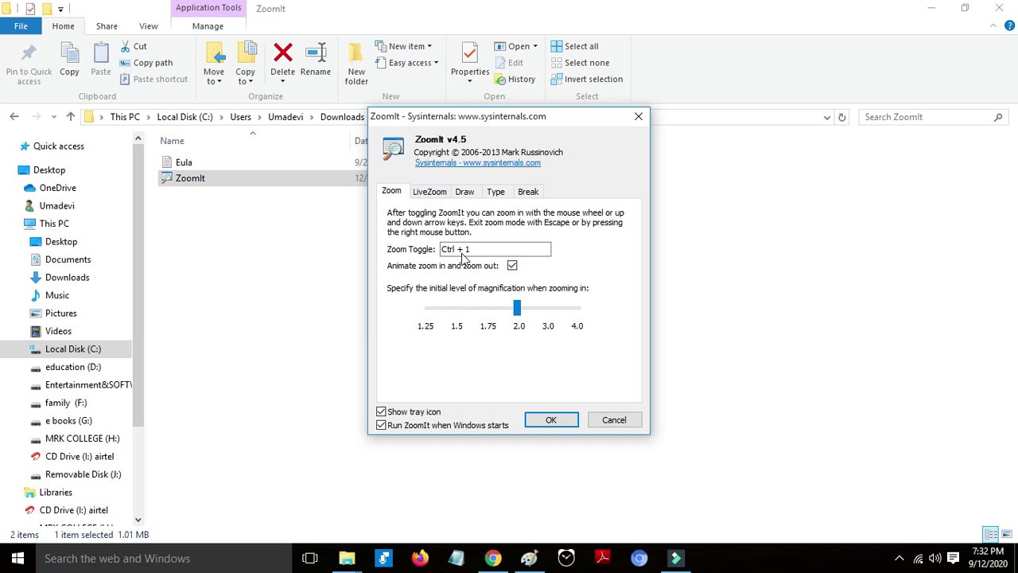
Review ZoomIt's LiveZoom, Draw, Type and Break settings, and dismiss the settings dialog without changes
{"action": "left_click", "coordinate": [440, 191]}
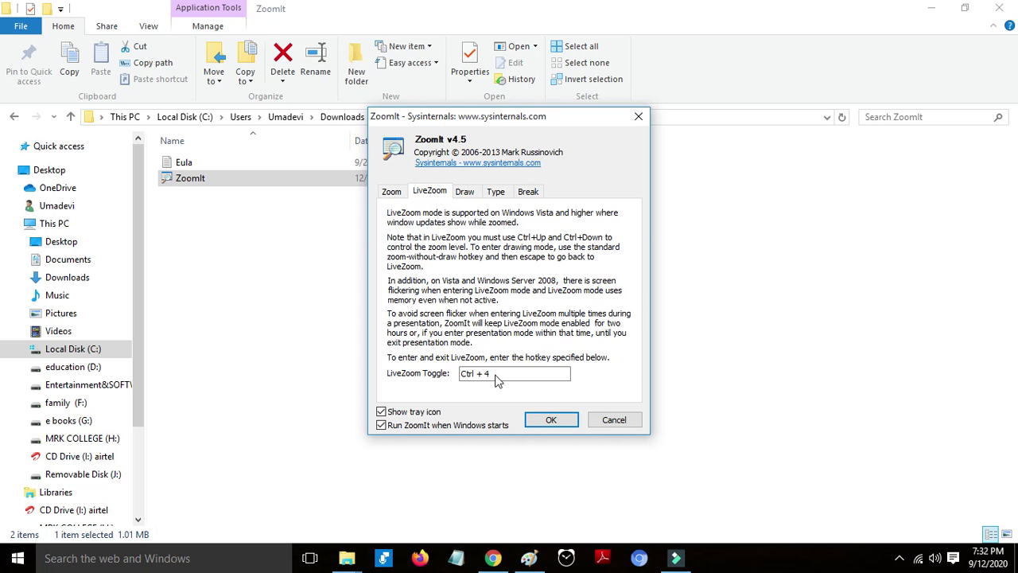
{"action": "left_click", "coordinate": [466, 193]}
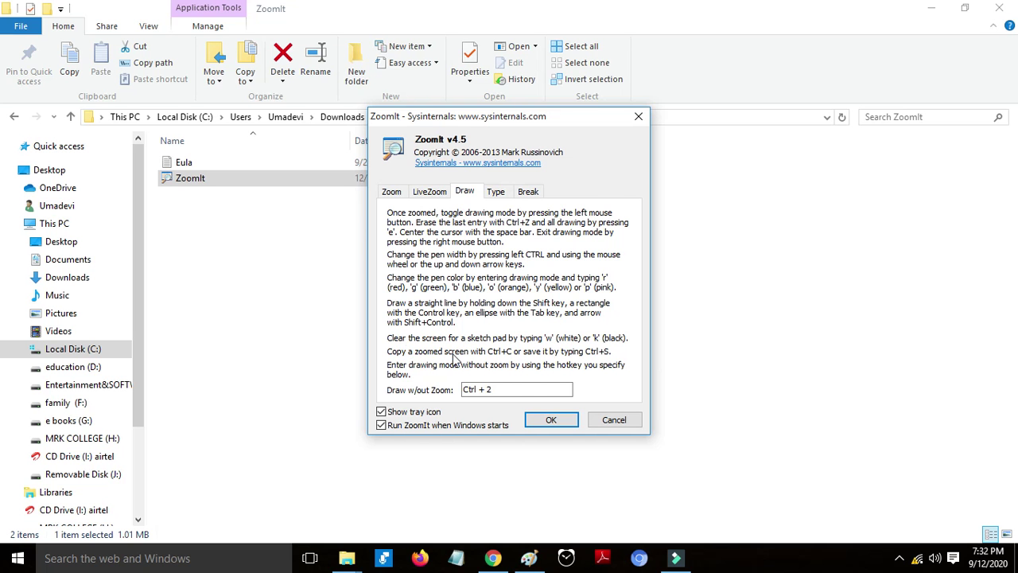
{"action": "left_click", "coordinate": [500, 191]}
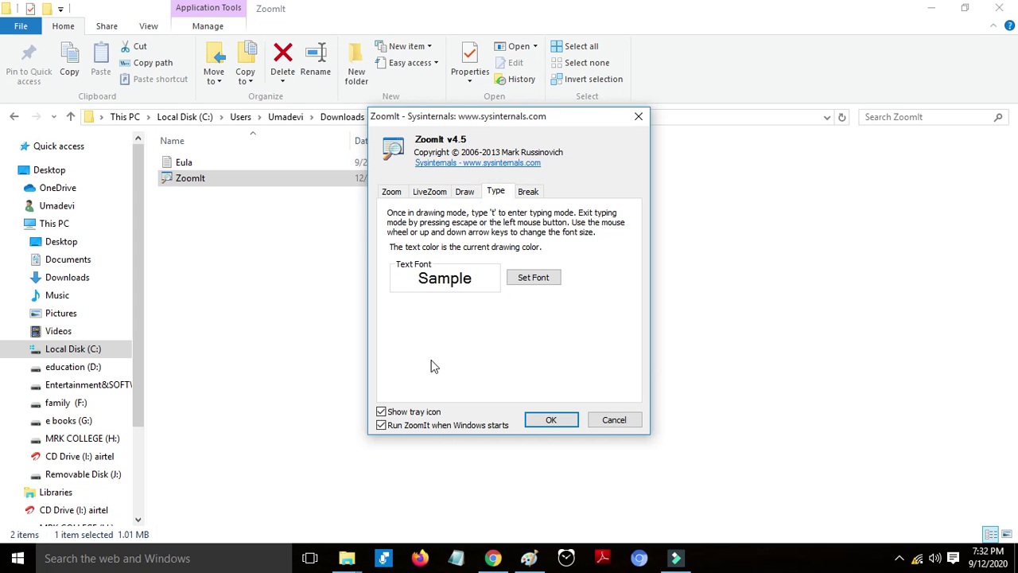
{"action": "left_click", "coordinate": [533, 194]}
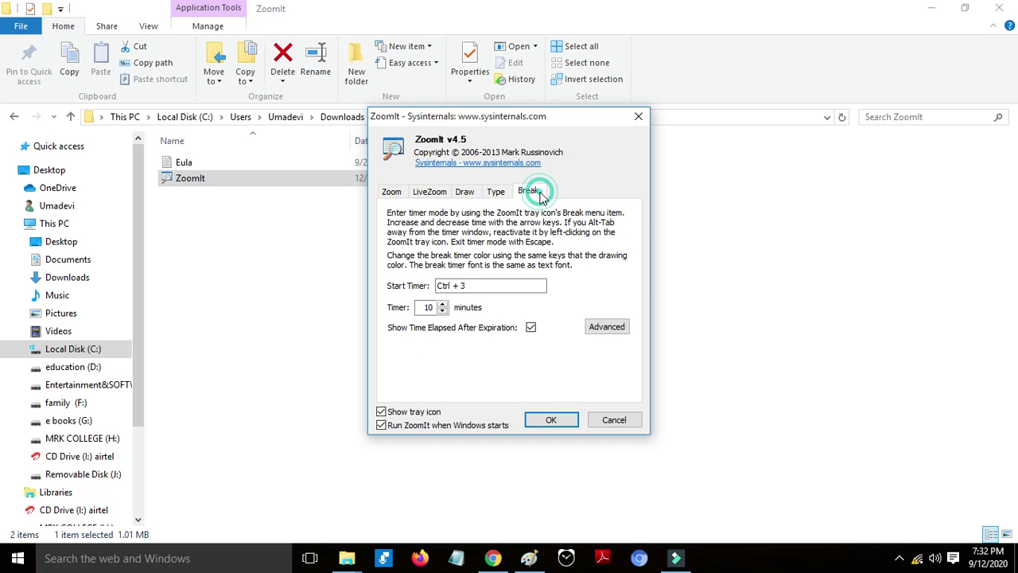
{"action": "left_click", "coordinate": [613, 420]}
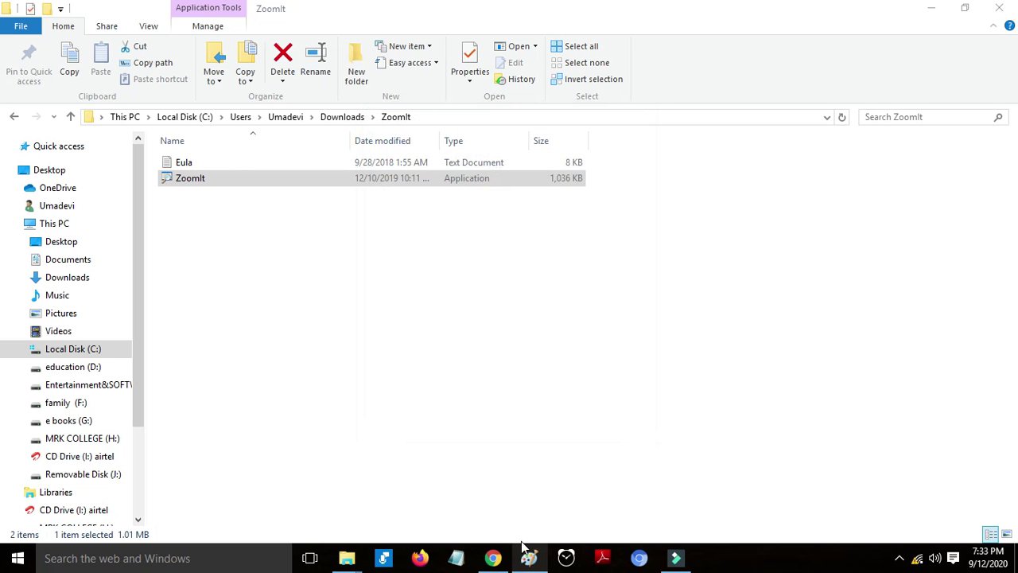
Enter drawing mode without zoom and draw three blue freehand lines on the empty area below the file list
{"action": "mouse_move", "coordinate": [529, 557]}
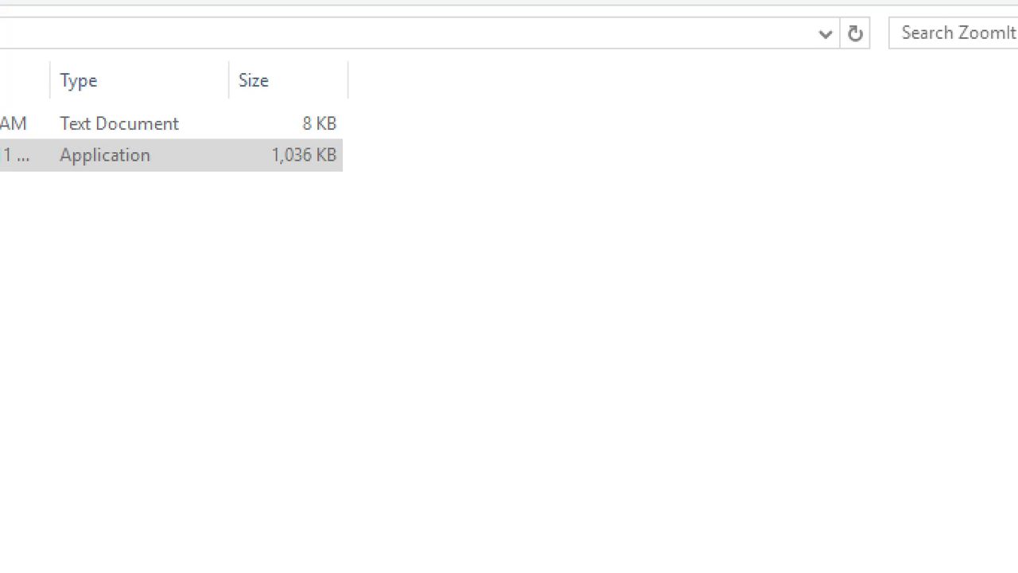
{"action": "key", "text": "ctrl+2"}
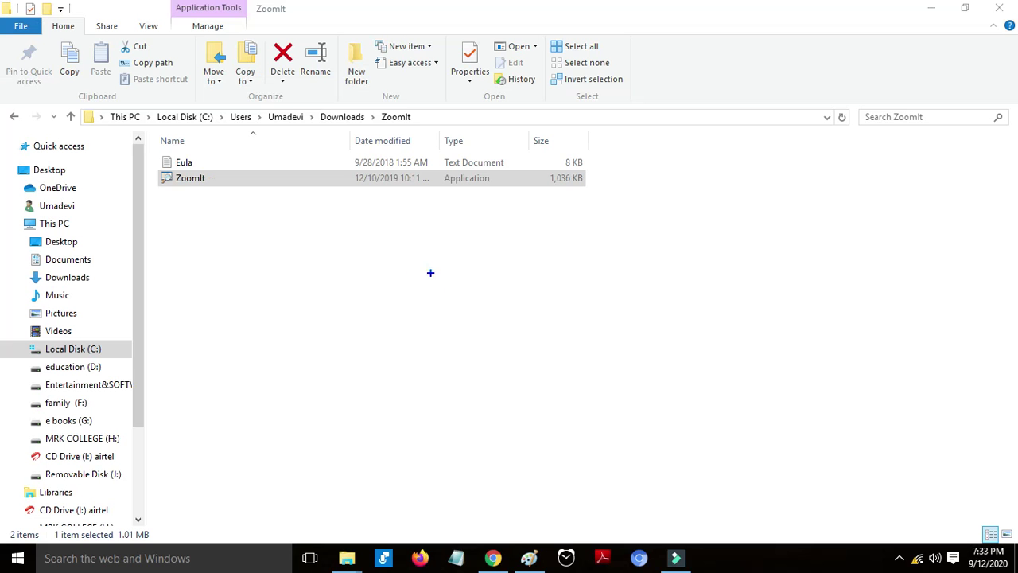
{"action": "left_click_drag", "start_coordinate": [429, 271], "coordinate": [579, 247]}
{"action": "left_click_drag", "start_coordinate": [493, 282], "coordinate": [560, 282]}
{"action": "left_click_drag", "start_coordinate": [487, 330], "coordinate": [565, 330]}
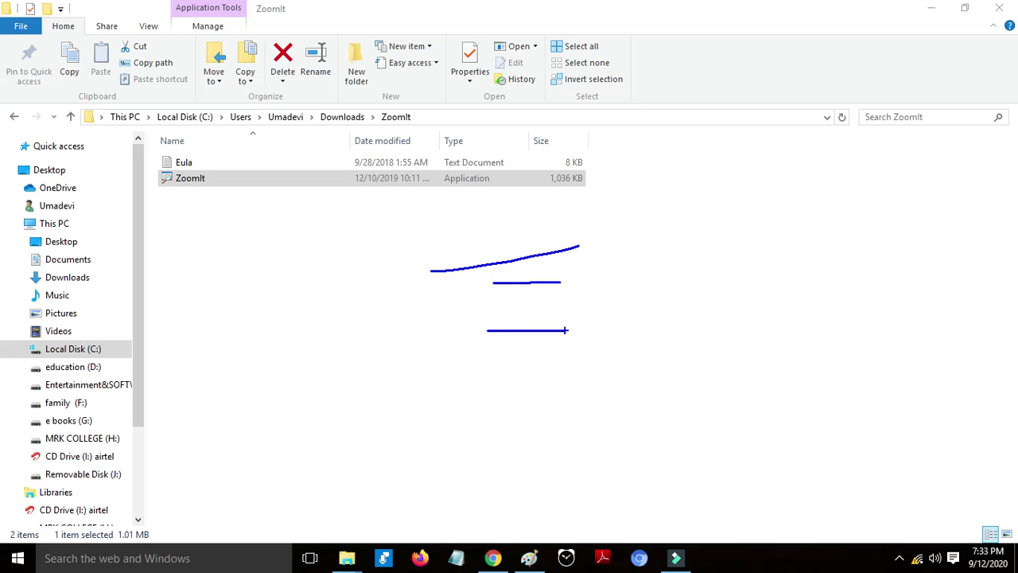
Change the pen color to red, draw two lines among the blue ones, and leave the drawing screen
{"action": "key", "text": "r"}
{"action": "left_click_drag", "start_coordinate": [495, 306], "coordinate": [584, 306]}
{"action": "left_click_drag", "start_coordinate": [489, 349], "coordinate": [620, 356]}
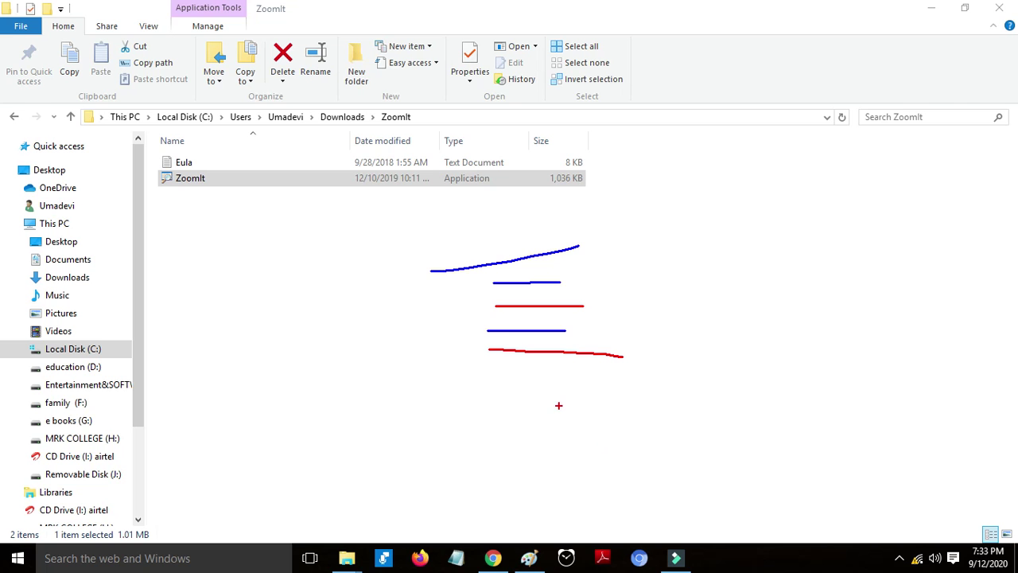
{"action": "key", "text": "alt+Tab"}
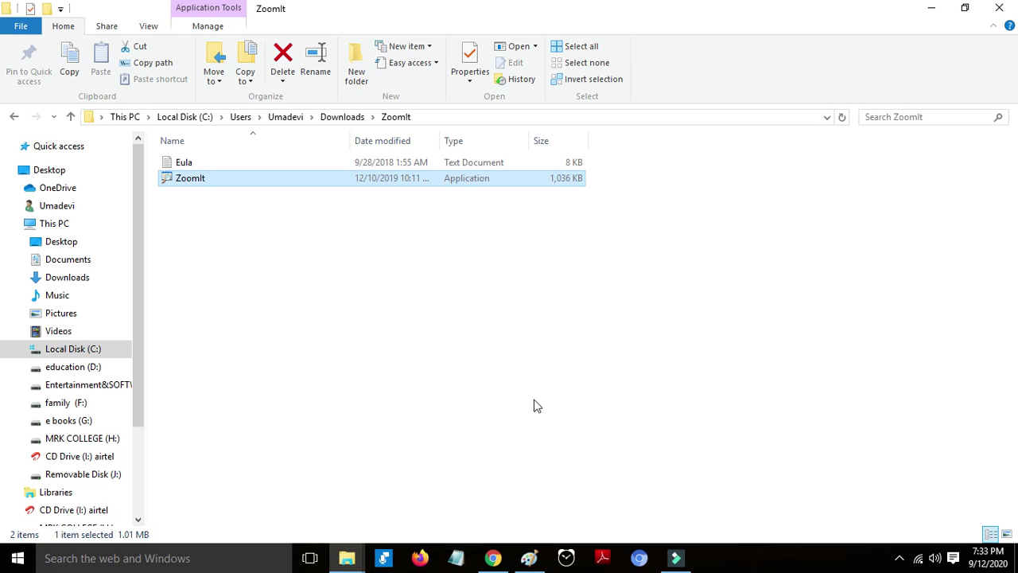
Restart drawing mode and draw two short red strokes and two yellow lines below the file list
{"action": "key", "text": "ctrl+2"}
{"action": "left_click_drag", "start_coordinate": [532, 367], "coordinate": [548, 362]}
{"action": "left_click_drag", "start_coordinate": [539, 404], "coordinate": [555, 401]}
{"action": "left_click_drag", "start_coordinate": [459, 287], "coordinate": [511, 271]}
{"action": "left_click_drag", "start_coordinate": [450, 369], "coordinate": [578, 340]}
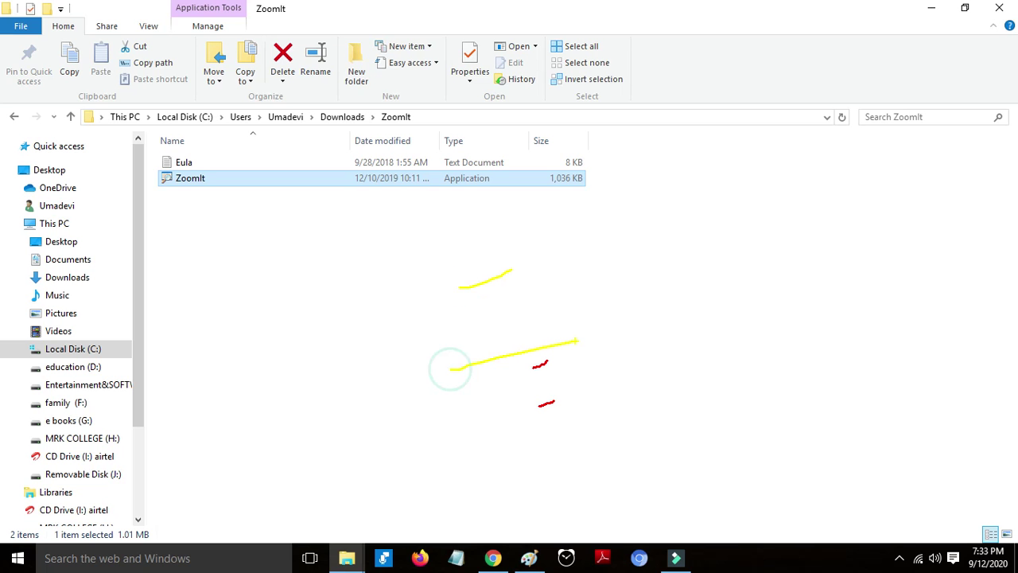
Draw one pink, one long blue and one long red line across the empty area, and exit drawing mode
{"action": "key", "text": "p"}
{"action": "left_click_drag", "start_coordinate": [431, 326], "coordinate": [589, 296]}
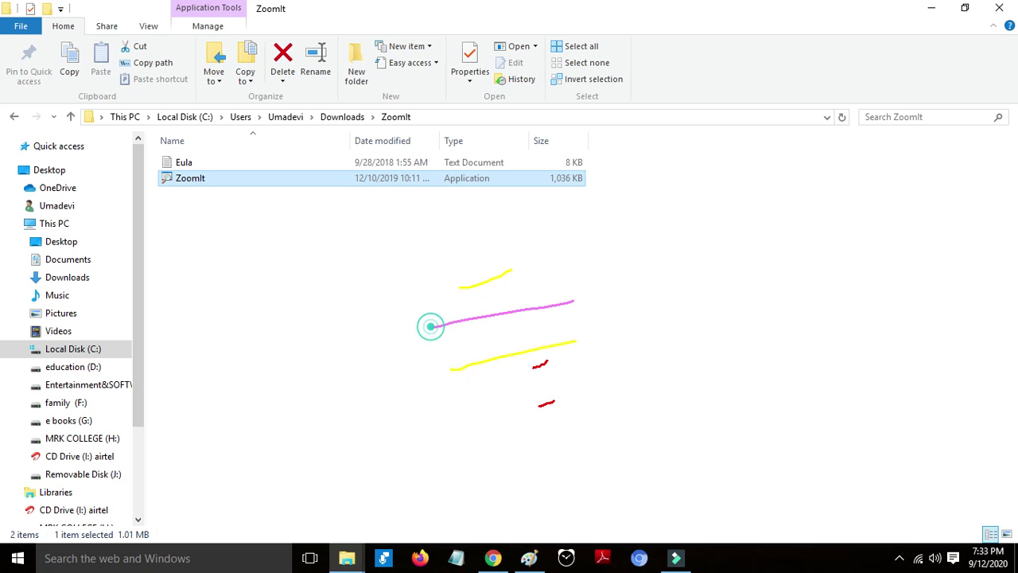
{"action": "left_click_drag", "start_coordinate": [369, 300], "coordinate": [644, 188]}
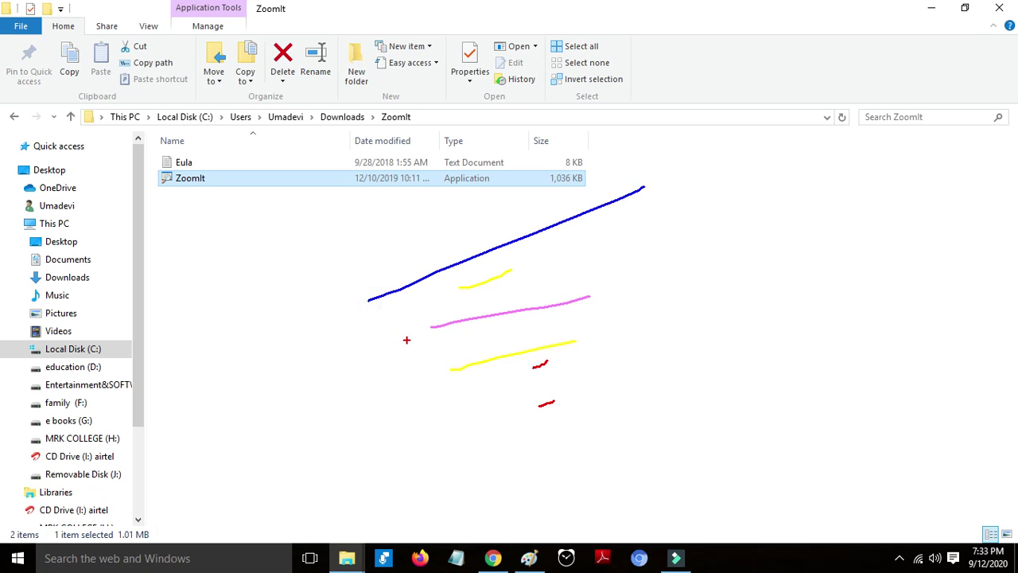
{"action": "left_click_drag", "start_coordinate": [397, 340], "coordinate": [727, 336]}
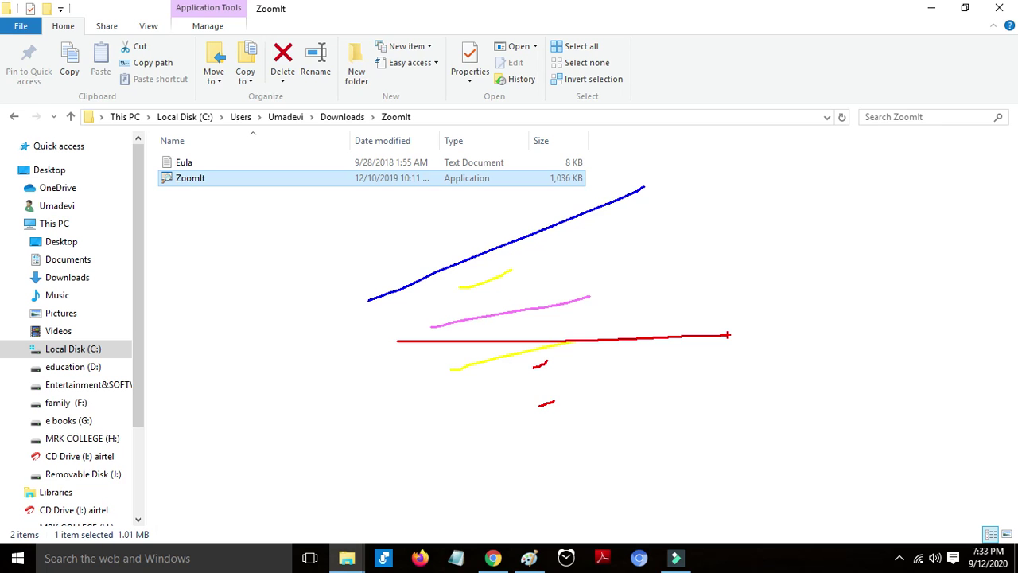
{"action": "key", "text": "Escape"}
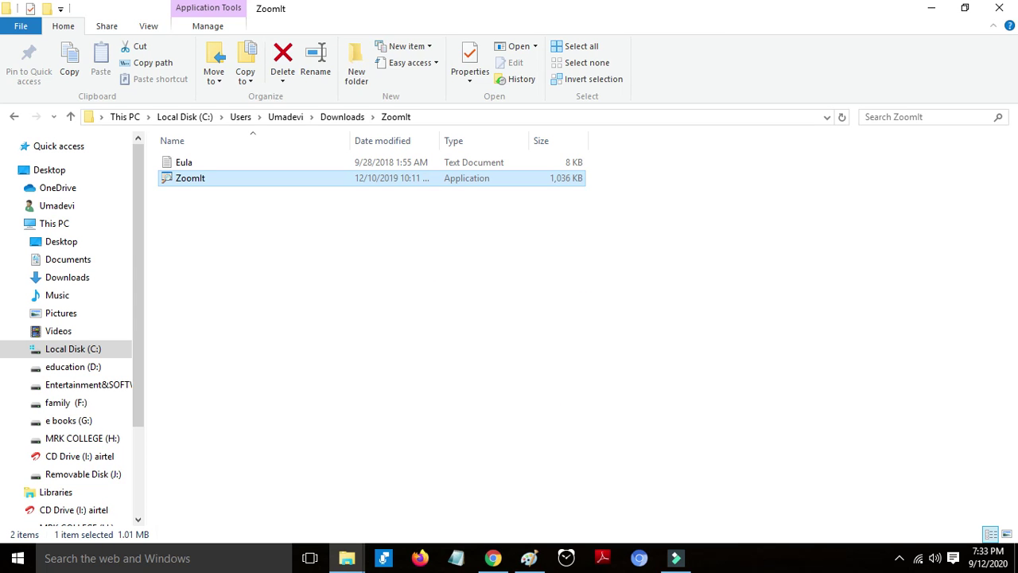
Enter typing mode in a new drawing session and write the presenter's name in red below the file list
{"action": "key", "text": "ctrl+2"}
{"action": "type", "text": "t"}
{"action": "type", "text": "ma"}
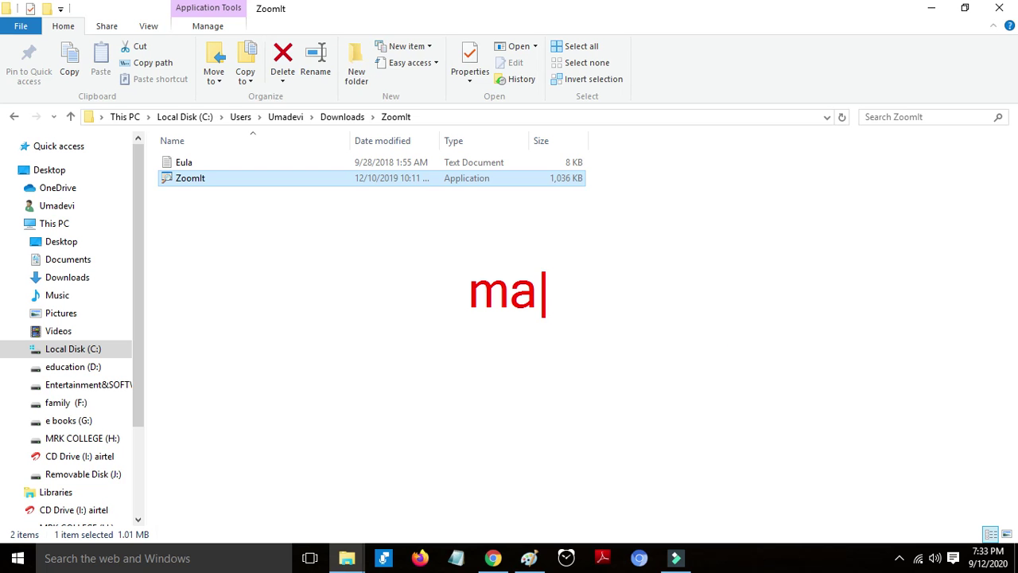
{"action": "type", "text": "nirmakrish"}
{"action": "key", "text": "BackSpace"}
{"action": "key", "text": "BackSpace"}
{"action": "key", "text": "BackSpace"}
{"action": "key", "text": "BackSpace"}
{"action": "key", "text": "BackSpace"}
{"action": "key", "text": "BackSpace"}
{"action": "key", "text": "BackSpace"}
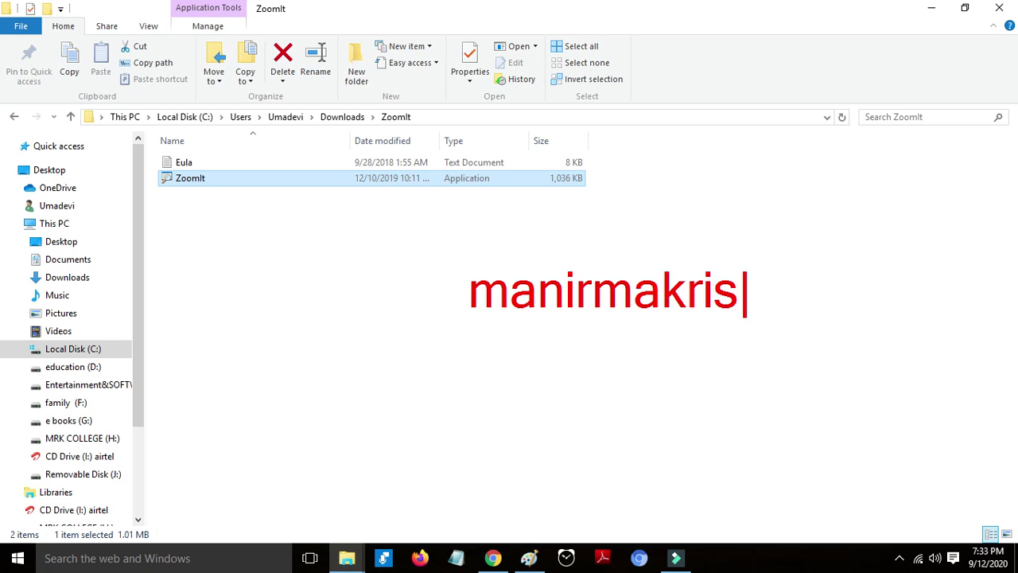
{"action": "type", "text": "amakrishna"}
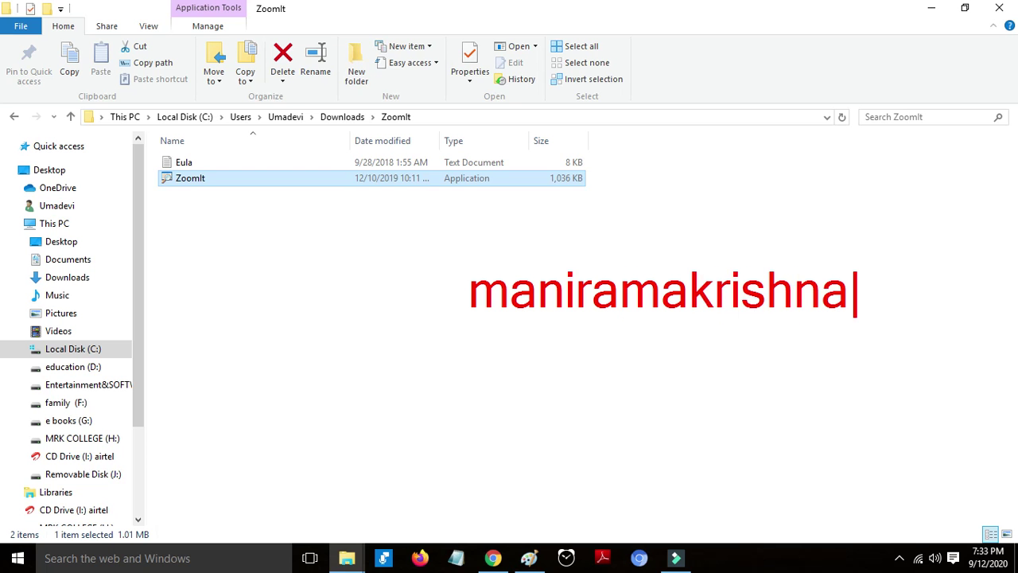
Save the annotated screen to Documents as a Zoomed PNG named 000
{"action": "key", "text": "ctrl+s"}
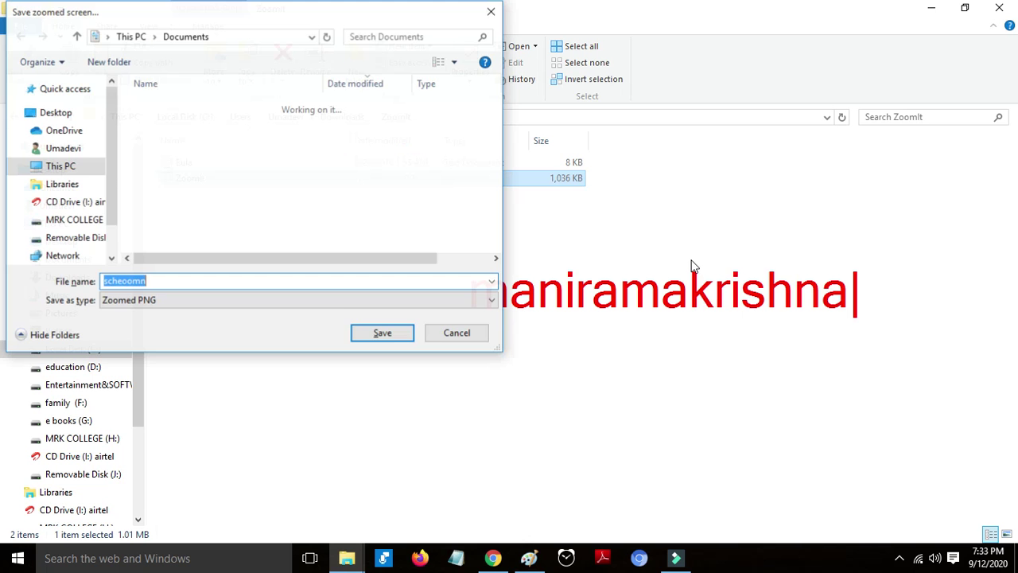
{"action": "type", "text": "000"}
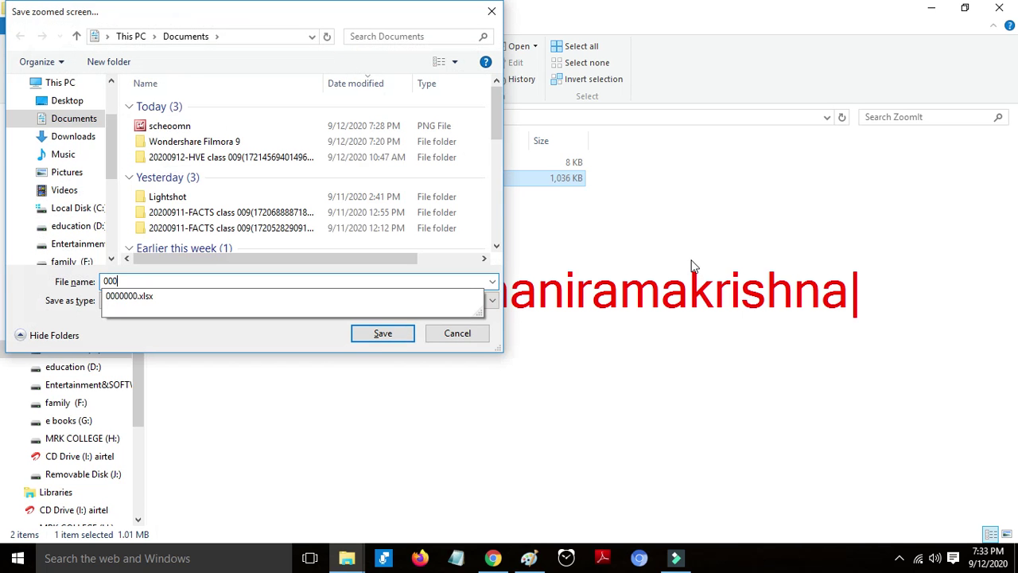
{"action": "key", "text": "Return"}
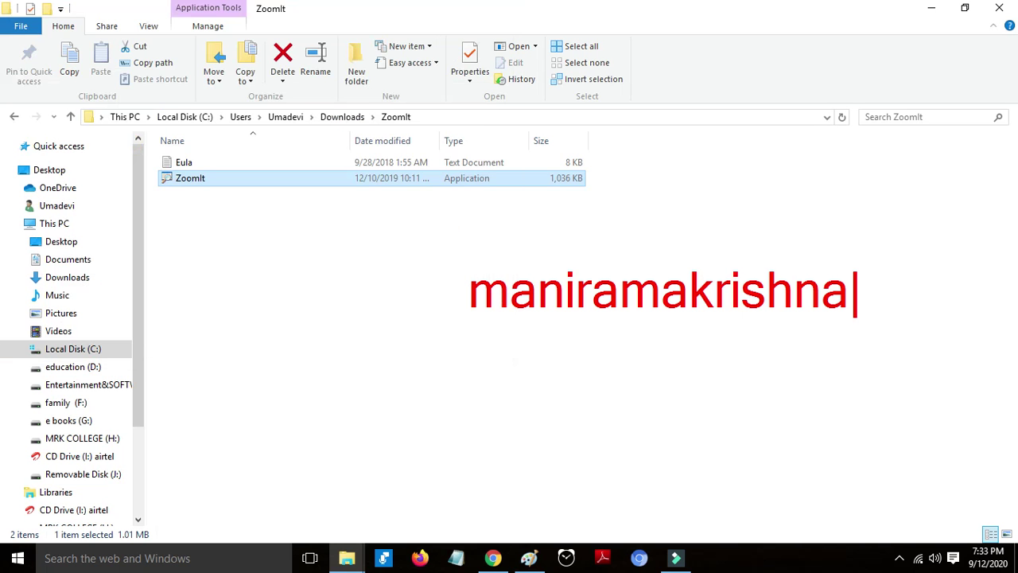
Exit the text annotation, restart drawing mode and clear the screen to a white sketch pad
{"action": "type", "text": "w"}
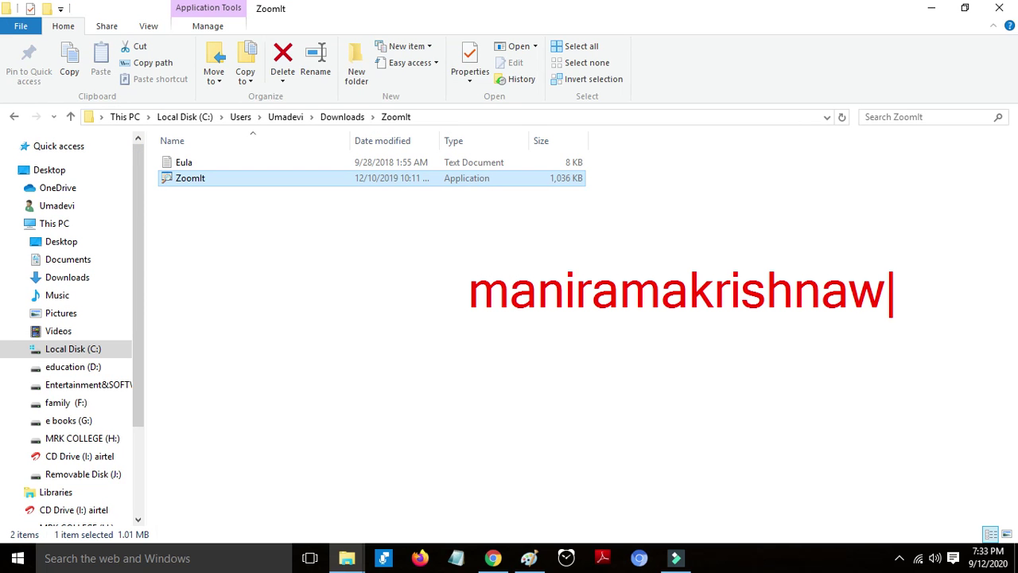
{"action": "key", "text": "Escape"}
{"action": "key", "text": "Escape"}
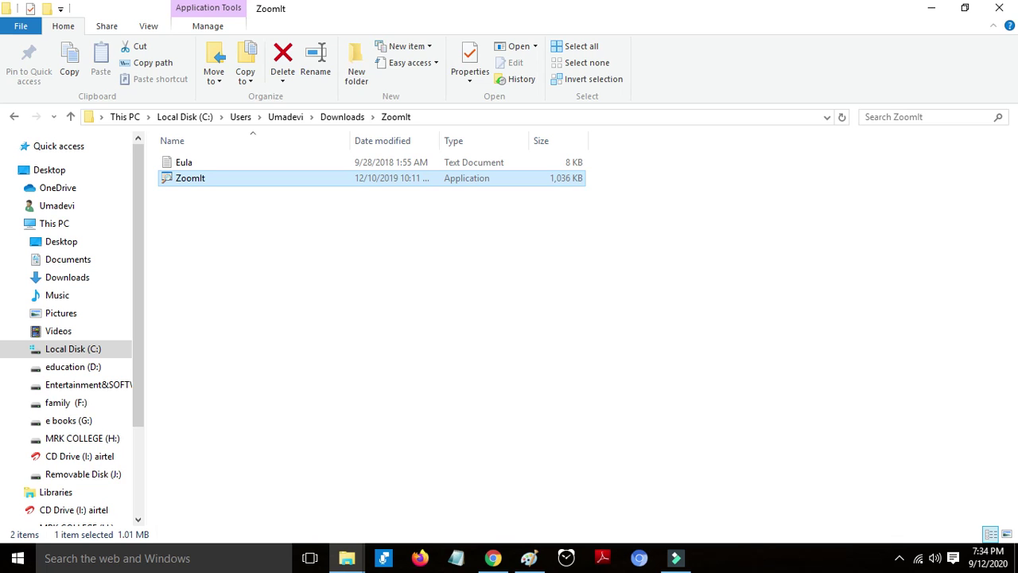
{"action": "key", "text": "ctrl+2"}
{"action": "key", "text": "w"}
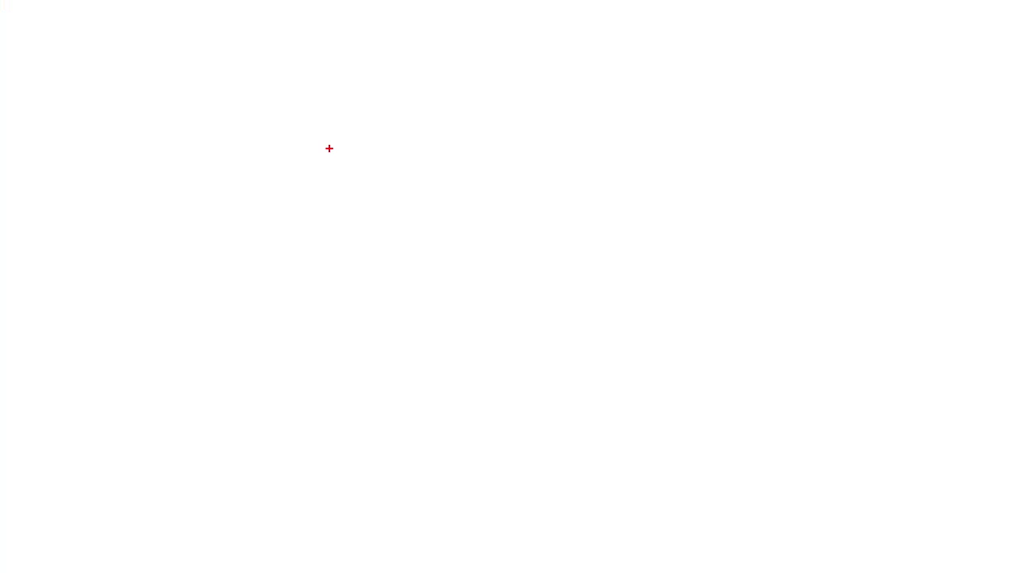
Draw three large red freehand curves across the white sketch pad
{"action": "mouse_move", "coordinate": [197, 191]}
{"action": "left_mouse_down"}
{"action": "mouse_move", "coordinate": [326, 175]}
{"action": "mouse_move", "coordinate": [309, 281]}
{"action": "mouse_move", "coordinate": [365, 455]}
{"action": "mouse_move", "coordinate": [421, 569]}
{"action": "mouse_move", "coordinate": [460, 384]}
{"action": "left_mouse_up"}
{"action": "mouse_move", "coordinate": [121, 275]}
{"action": "left_mouse_down"}
{"action": "mouse_move", "coordinate": [525, 3]}
{"action": "mouse_move", "coordinate": [525, 407]}
{"action": "mouse_move", "coordinate": [870, 445]}
{"action": "mouse_move", "coordinate": [2, 237]}
{"action": "left_mouse_up"}
{"action": "mouse_move", "coordinate": [2, 402]}
{"action": "left_mouse_down"}
{"action": "mouse_move", "coordinate": [573, 521]}
{"action": "mouse_move", "coordinate": [996, 355]}
{"action": "left_mouse_up"}
Change the pen color to yellow, draw five short strokes and one long wavy stroke over the red curves, and leave the sketch pad
{"action": "key", "text": "y"}
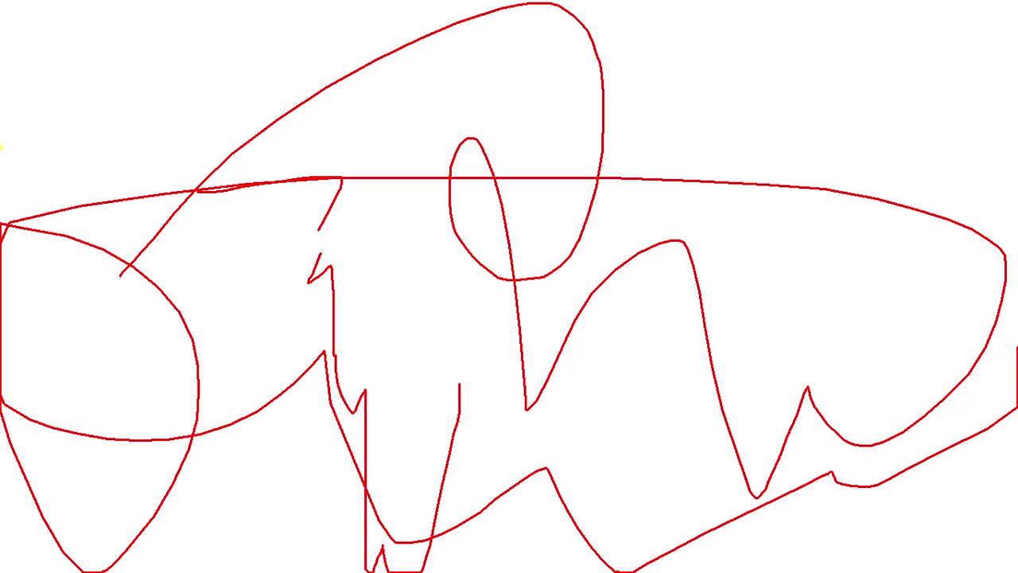
{"action": "left_click_drag", "start_coordinate": [69, 156], "coordinate": [470, 156]}
{"action": "left_click_drag", "start_coordinate": [232, 431], "coordinate": [508, 374]}
{"action": "left_click_drag", "start_coordinate": [456, 472], "coordinate": [672, 186]}
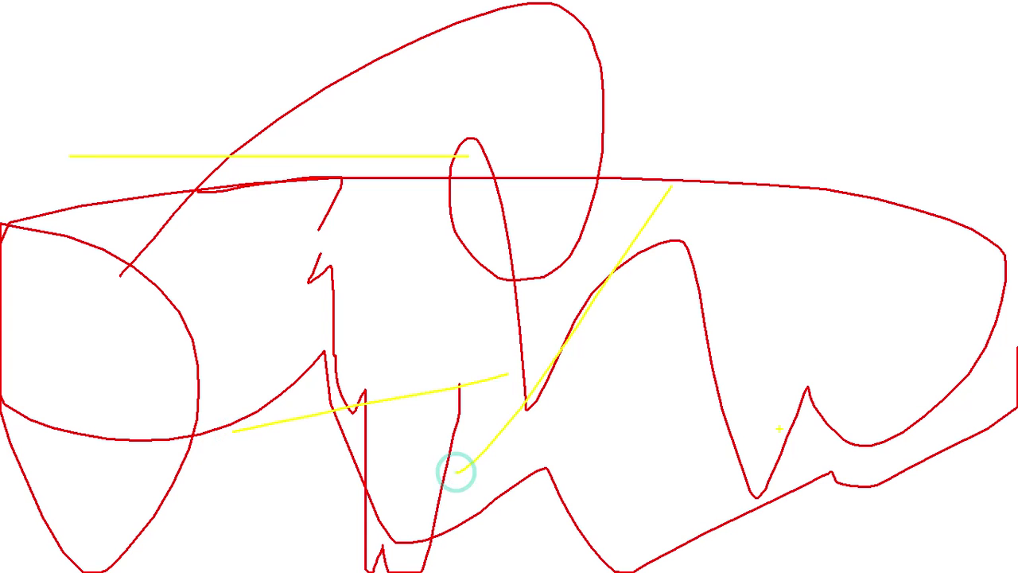
{"action": "left_click_drag", "start_coordinate": [781, 440], "coordinate": [858, 185]}
{"action": "left_click_drag", "start_coordinate": [772, 336], "coordinate": [634, 326]}
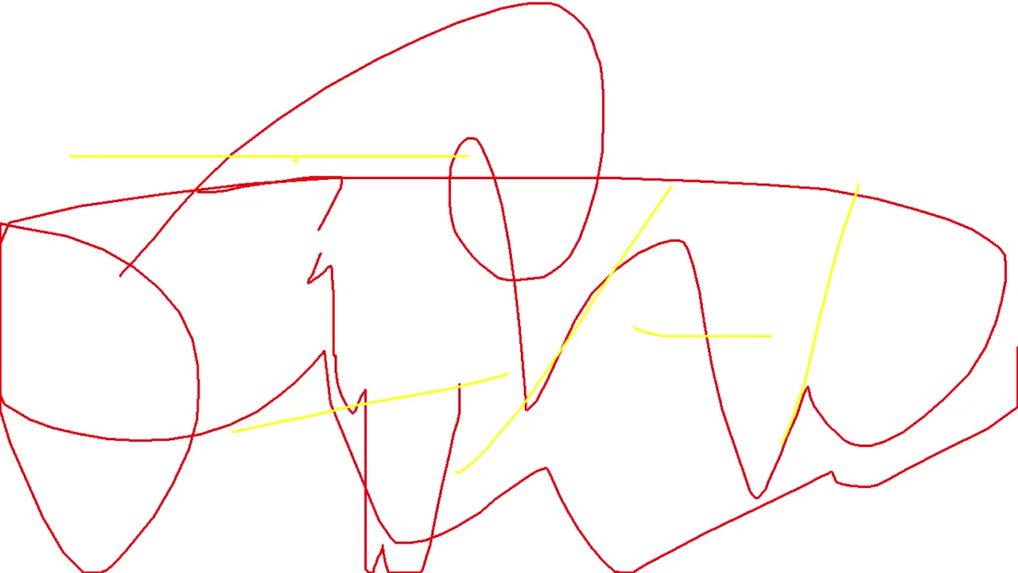
{"action": "mouse_move", "coordinate": [28, 91]}
{"action": "left_mouse_down"}
{"action": "mouse_move", "coordinate": [70, 91]}
{"action": "mouse_move", "coordinate": [428, 245]}
{"action": "mouse_move", "coordinate": [710, 310]}
{"action": "mouse_move", "coordinate": [981, 263]}
{"action": "mouse_move", "coordinate": [436, 350]}
{"action": "mouse_move", "coordinate": [326, 525]}
{"action": "mouse_move", "coordinate": [318, 569]}
{"action": "left_mouse_up"}
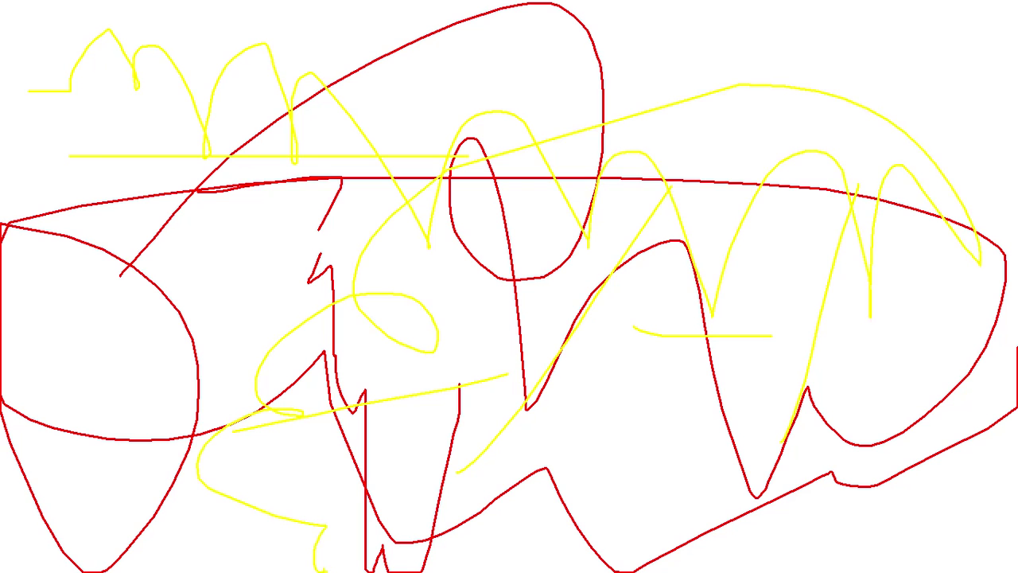
{"action": "key", "text": "Escape"}
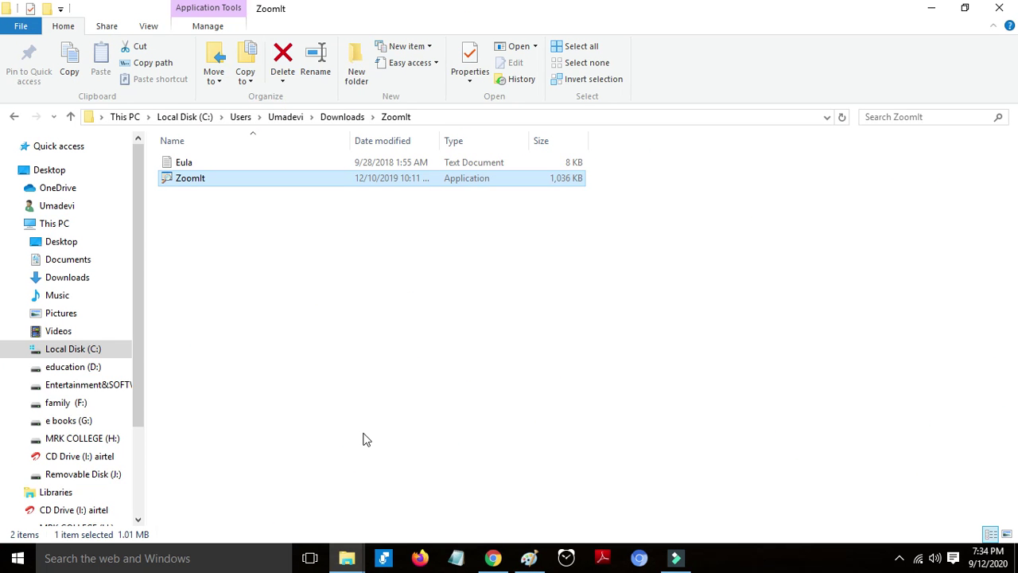
Show the full-screen break countdown timer and close it
{"action": "key", "text": "ctrl+3"}
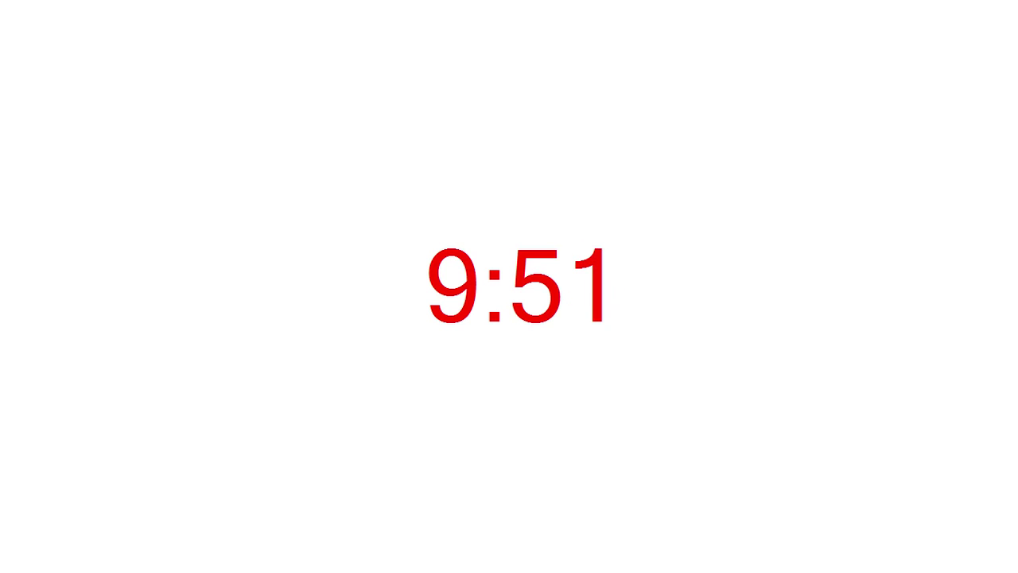
{"action": "key", "text": "Escape"}
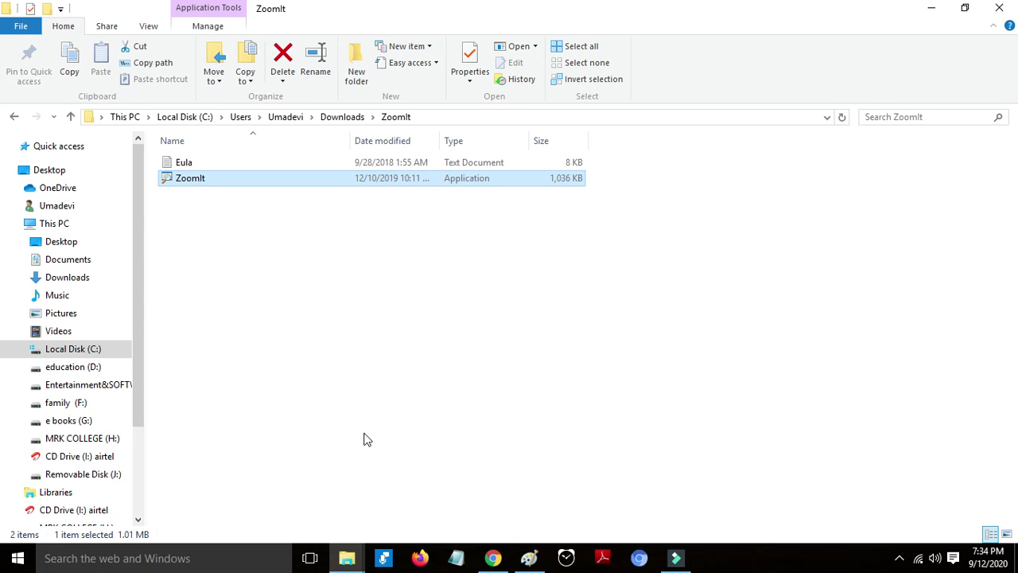
Switch to Chrome and examine the ZoomIt page on Windows Sysinternals, from its version heading to the shortcuts table and download link
{"action": "left_click", "coordinate": [492, 560]}
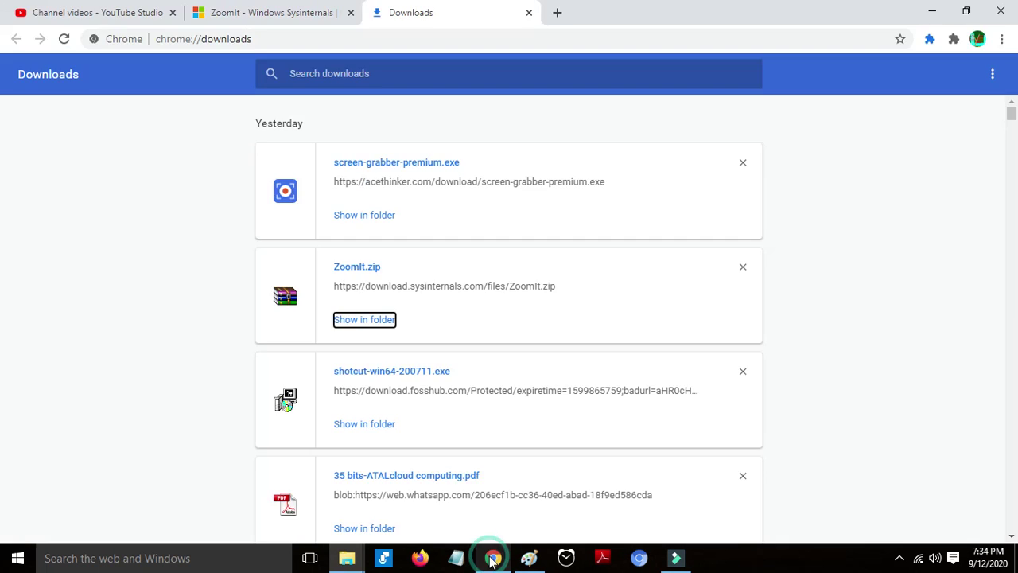
{"action": "left_click", "coordinate": [210, 8]}
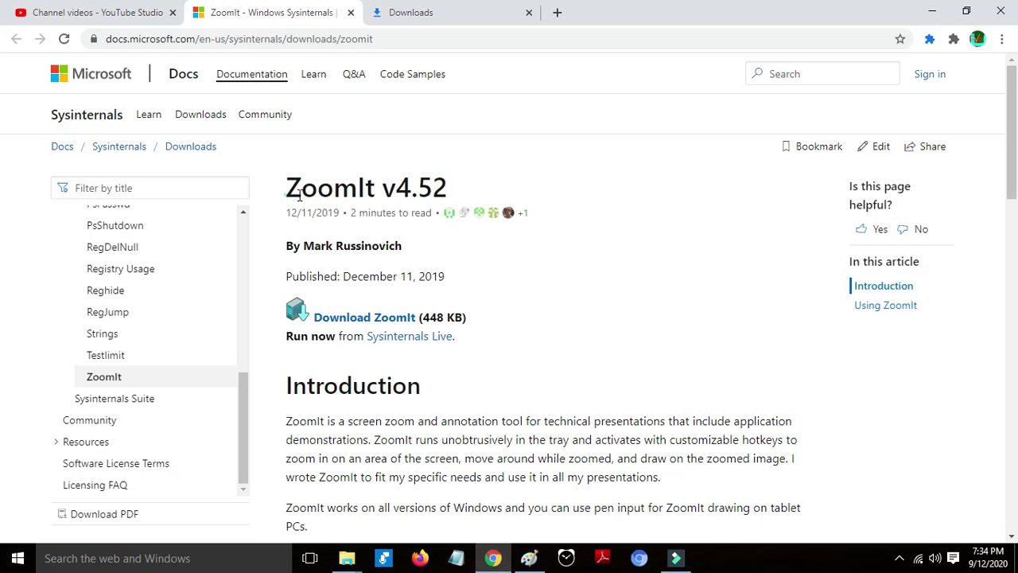
{"action": "left_click_drag", "start_coordinate": [287, 196], "coordinate": [434, 185]}
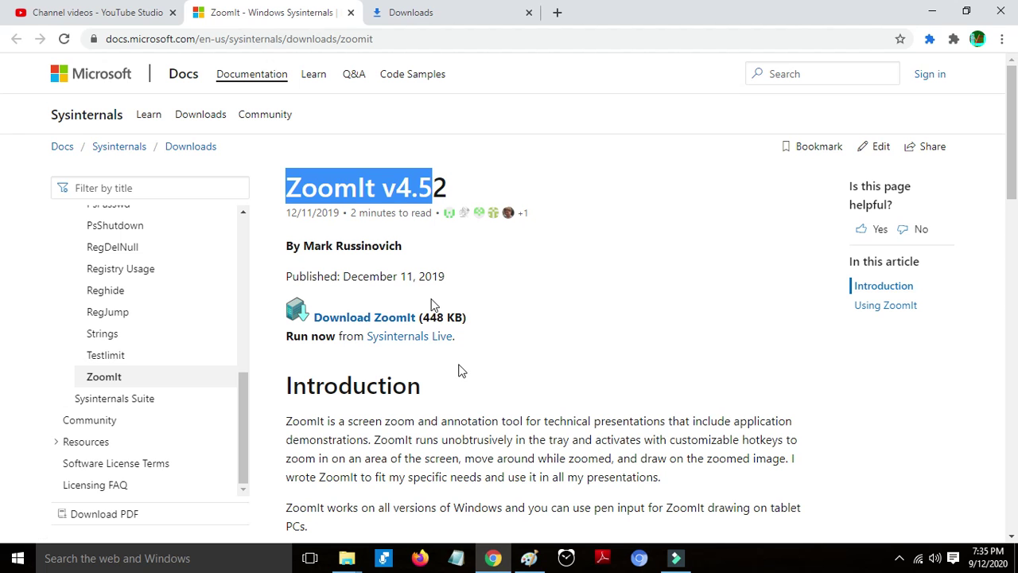
{"action": "scroll", "coordinate": [433, 305], "scroll_direction": "down", "scroll_amount": 15}
{"action": "scroll", "coordinate": [345, 311], "scroll_direction": "down", "scroll_amount": 1}
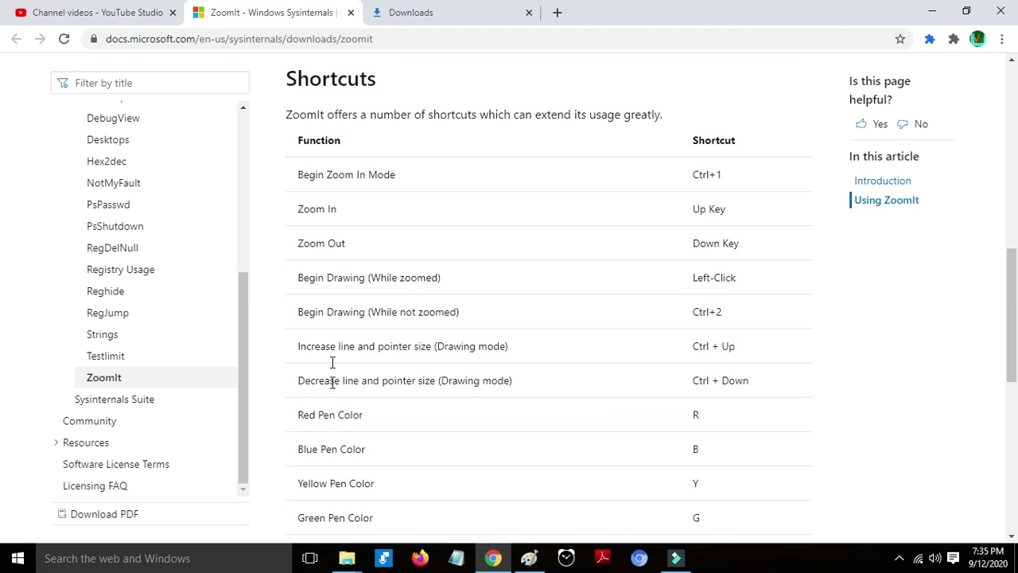
{"action": "scroll", "coordinate": [332, 363], "scroll_direction": "down", "scroll_amount": 3}
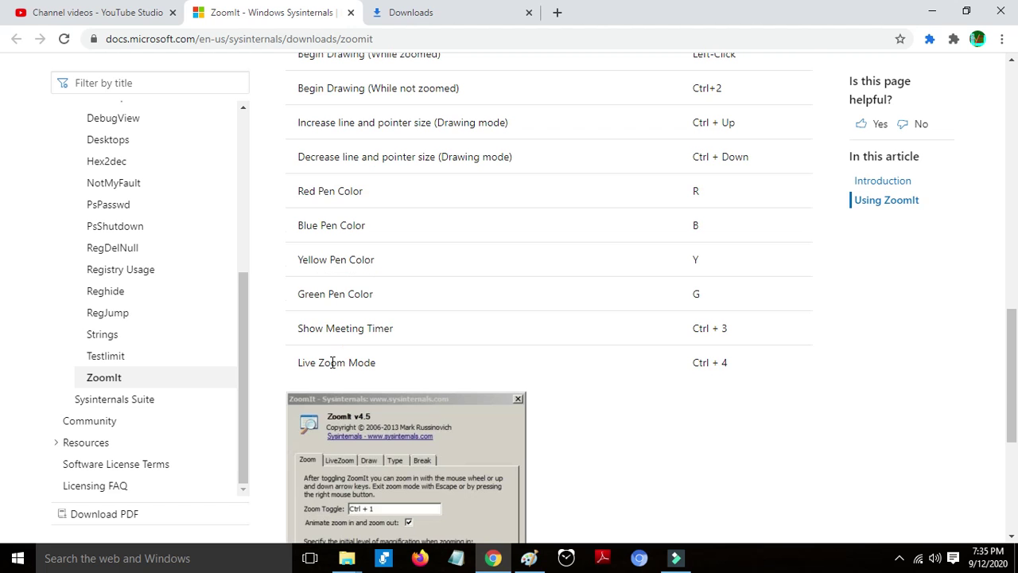
{"action": "scroll", "coordinate": [332, 367], "scroll_direction": "down", "scroll_amount": 4}
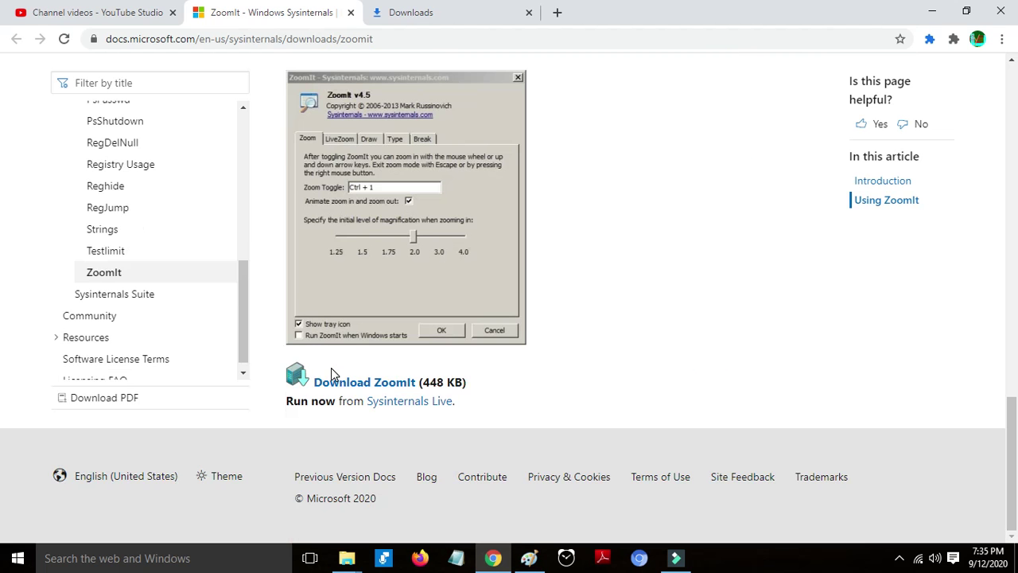
{"action": "scroll", "coordinate": [331, 370], "scroll_direction": "up", "scroll_amount": 6}
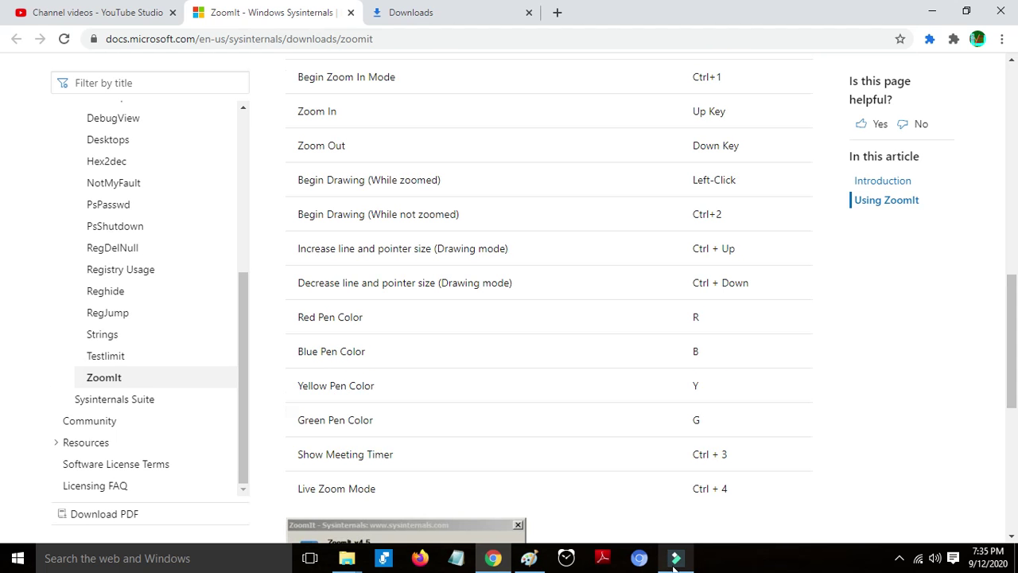
Return to the ZoomIt folder in File Explorer, run ZoomIt, review its LiveZoom and Draw settings, and close the dialog without changes
{"action": "left_click", "coordinate": [357, 563]}
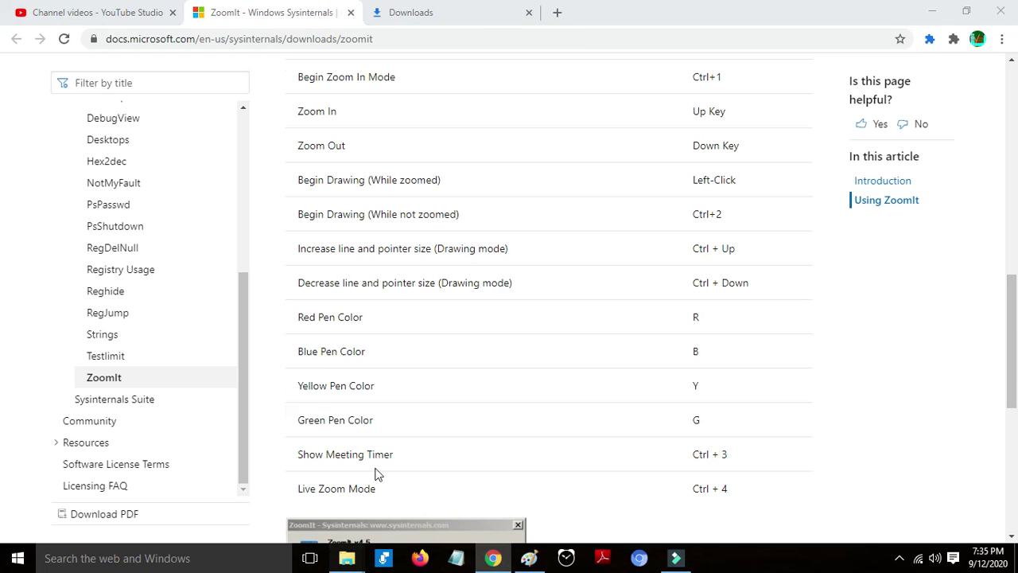
{"action": "left_click", "coordinate": [529, 476]}
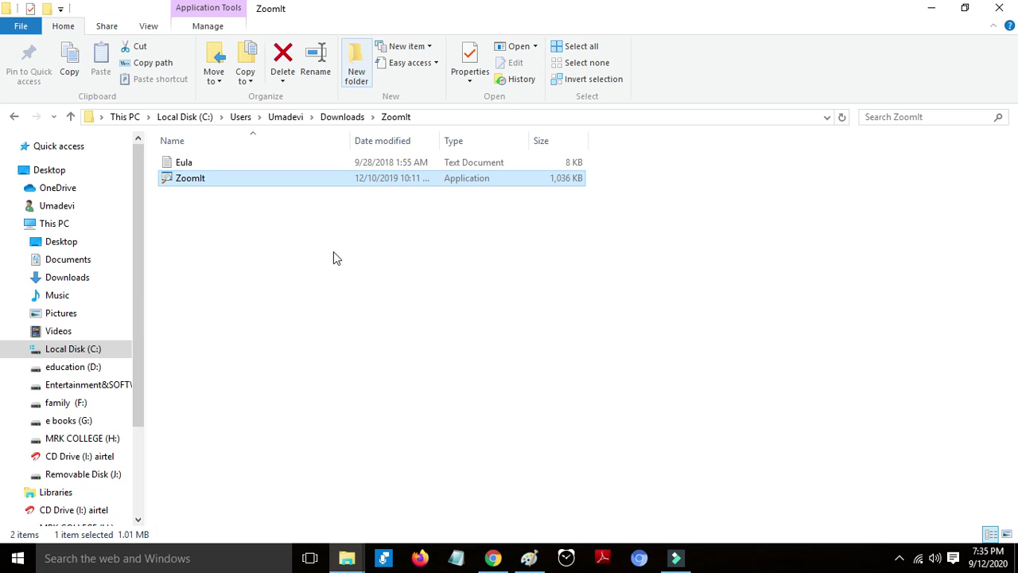
{"action": "double_click", "coordinate": [350, 177]}
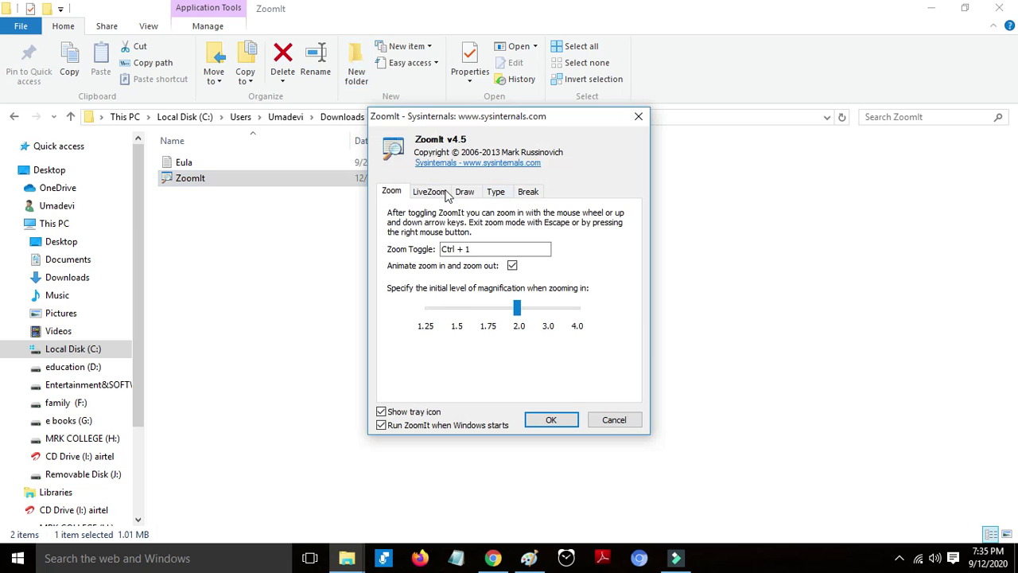
{"action": "left_click", "coordinate": [429, 191]}
{"action": "left_click", "coordinate": [465, 192]}
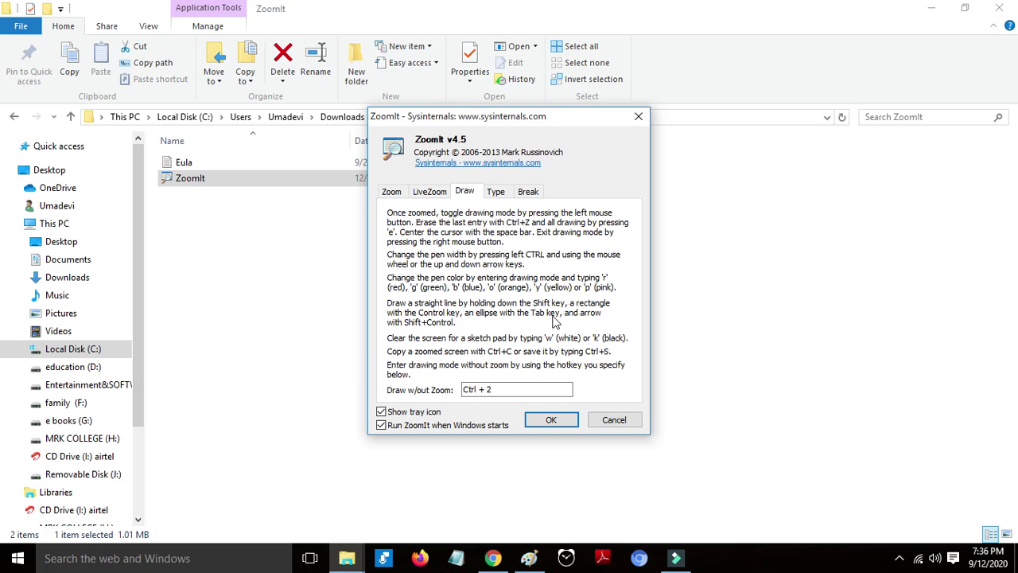
{"action": "left_click", "coordinate": [612, 425]}
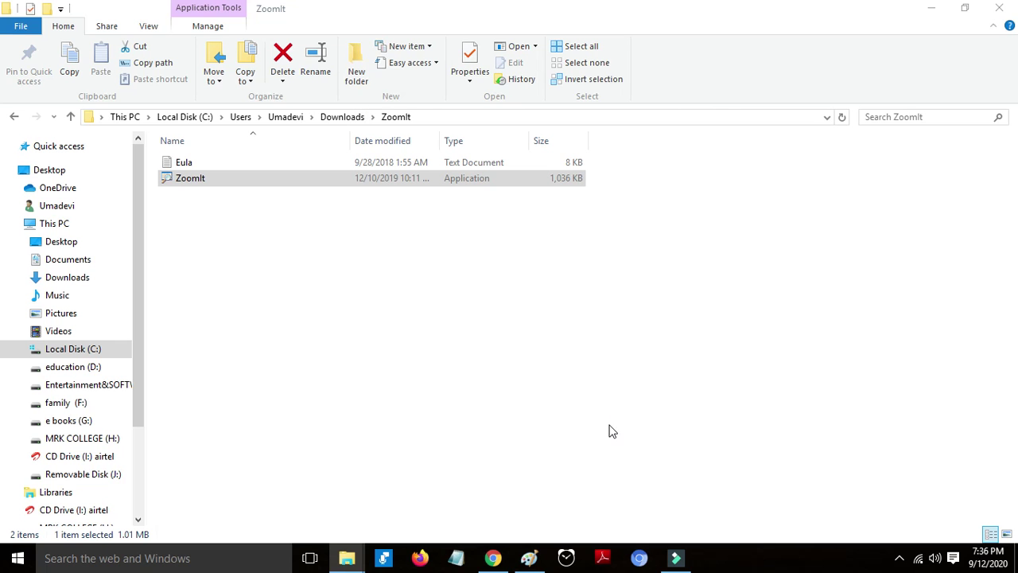
Start drawing without zoom and add two yellow straight lines, an ellipse, a left-pointing arrow and a freehand scribble below the file list
{"action": "key", "text": "ctrl+2"}
{"action": "left_click_drag", "start_coordinate": [453, 311], "coordinate": [696, 348]}
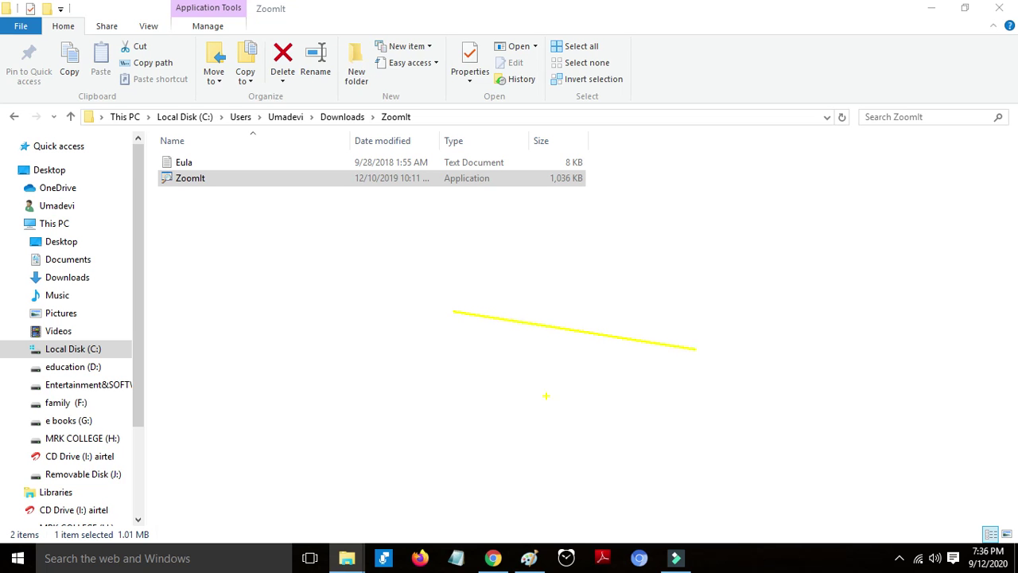
{"action": "left_click_drag", "start_coordinate": [490, 386], "coordinate": [267, 273]}
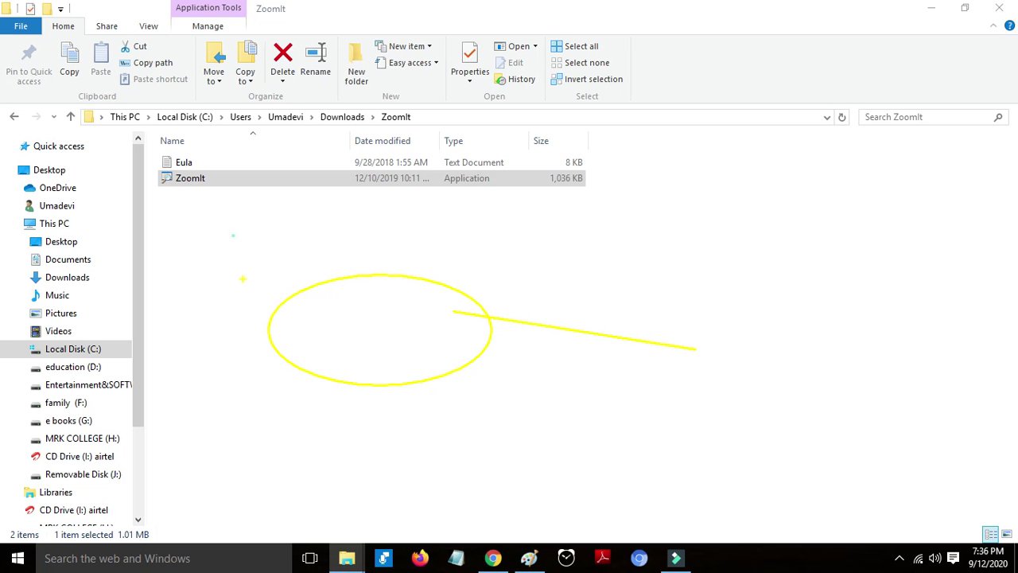
{"action": "left_click_drag", "start_coordinate": [232, 235], "coordinate": [596, 236]}
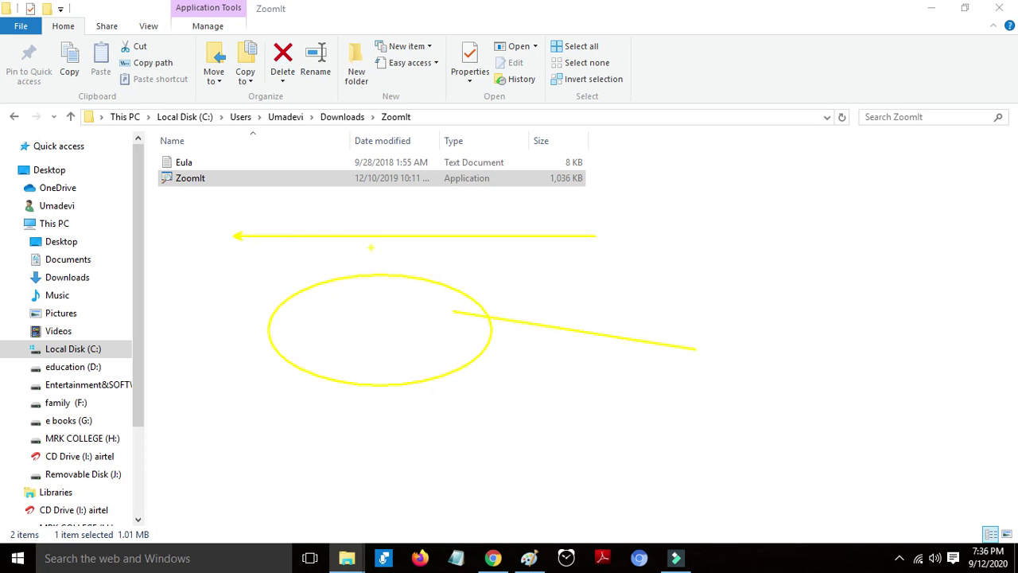
{"action": "left_click_drag", "start_coordinate": [363, 250], "coordinate": [640, 403]}
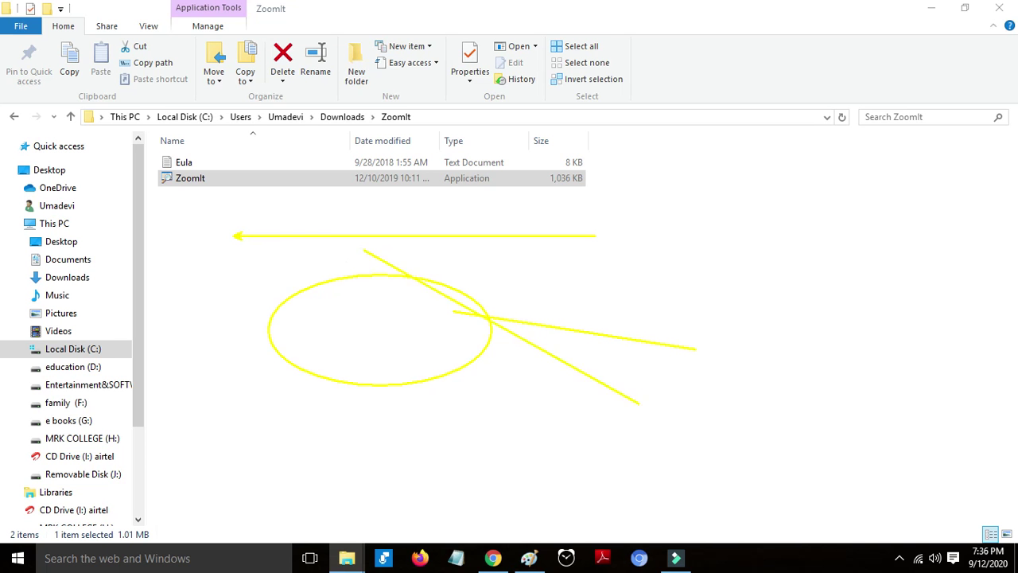
{"action": "mouse_move", "coordinate": [580, 318]}
{"action": "left_mouse_down"}
{"action": "mouse_move", "coordinate": [517, 385]}
{"action": "mouse_move", "coordinate": [398, 407]}
{"action": "mouse_move", "coordinate": [490, 354]}
{"action": "mouse_move", "coordinate": [721, 355]}
{"action": "mouse_move", "coordinate": [736, 344]}
{"action": "left_mouse_up"}
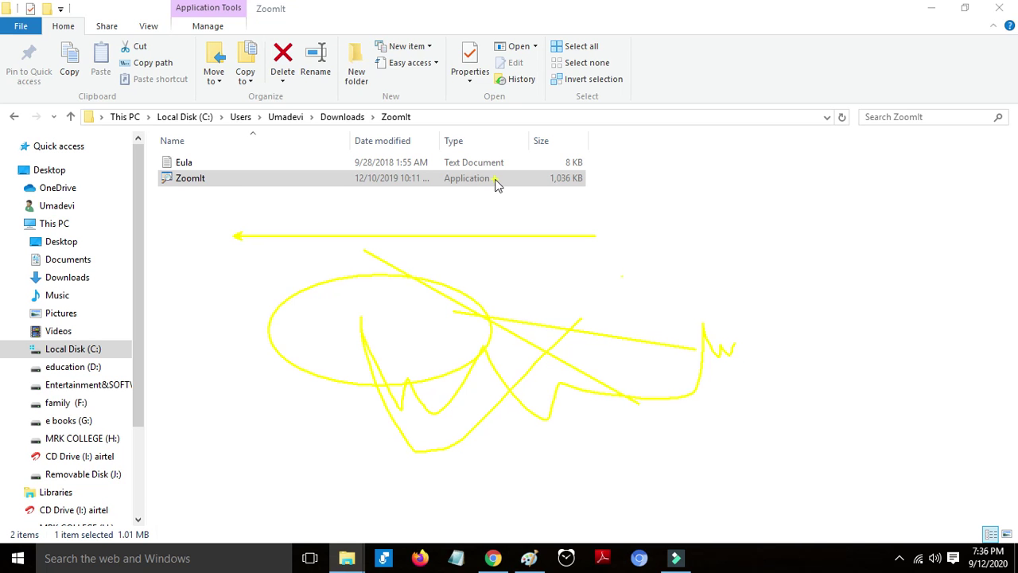
Erase all yellow drawings from the screen and exit drawing mode
{"action": "key", "text": "e"}
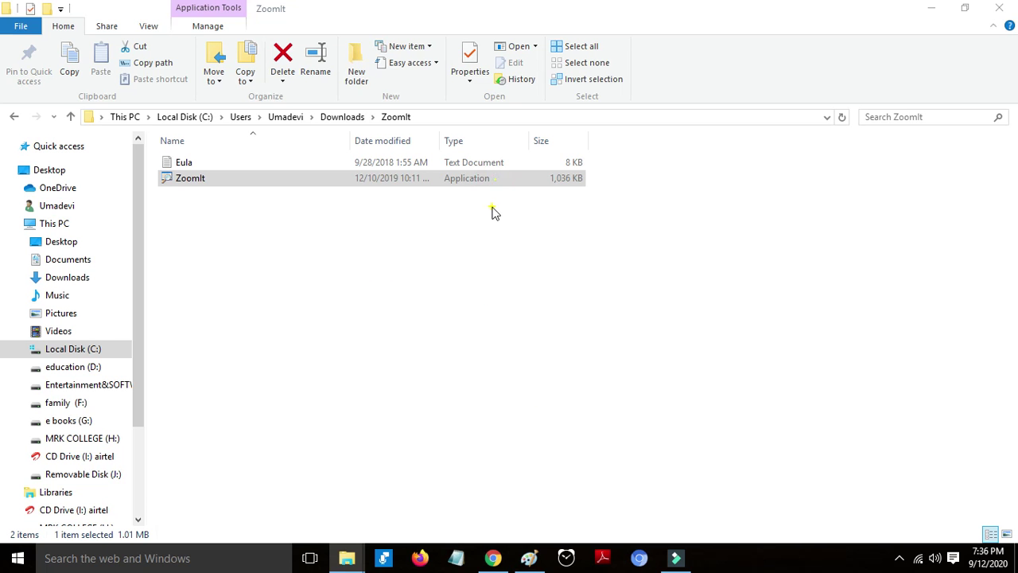
{"action": "key", "text": "Escape"}
Review ZoomIt's Draw settings again, close the dialog, and switch to Chrome to view the shortcuts table
{"action": "left_click", "coordinate": [434, 192]}
{"action": "left_click", "coordinate": [465, 191]}
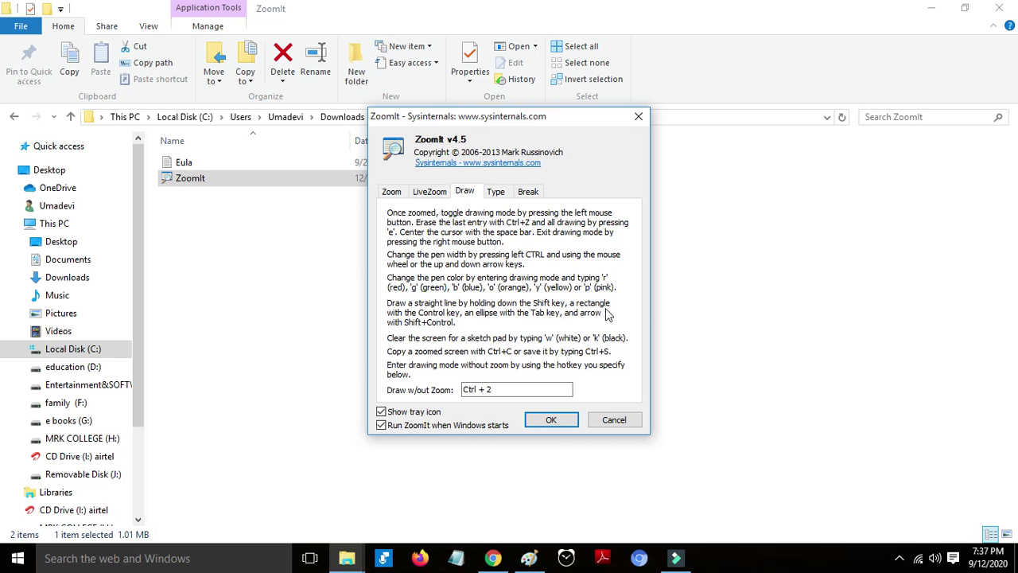
{"action": "key", "text": "Escape"}
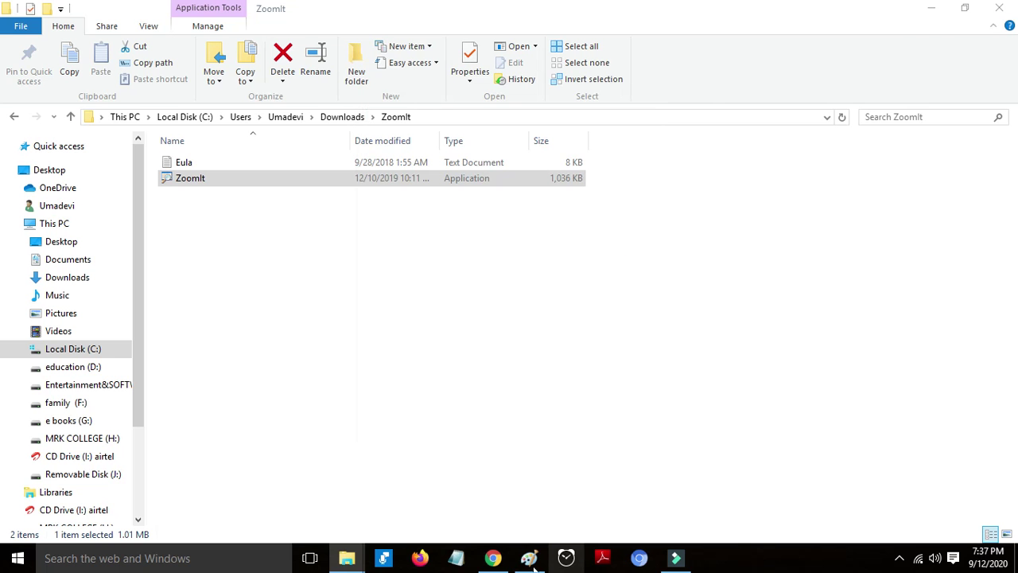
{"action": "left_click", "coordinate": [493, 558]}
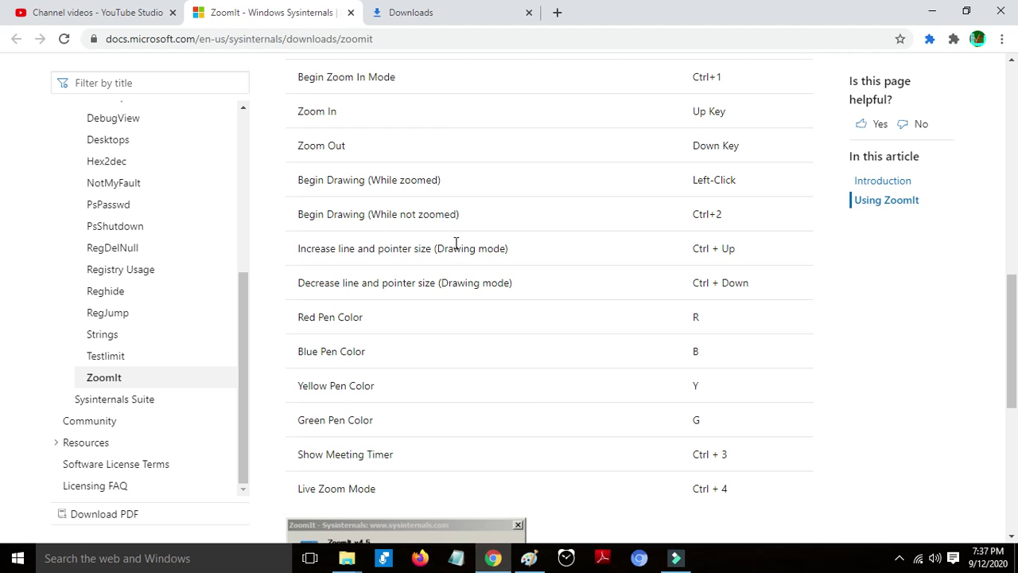